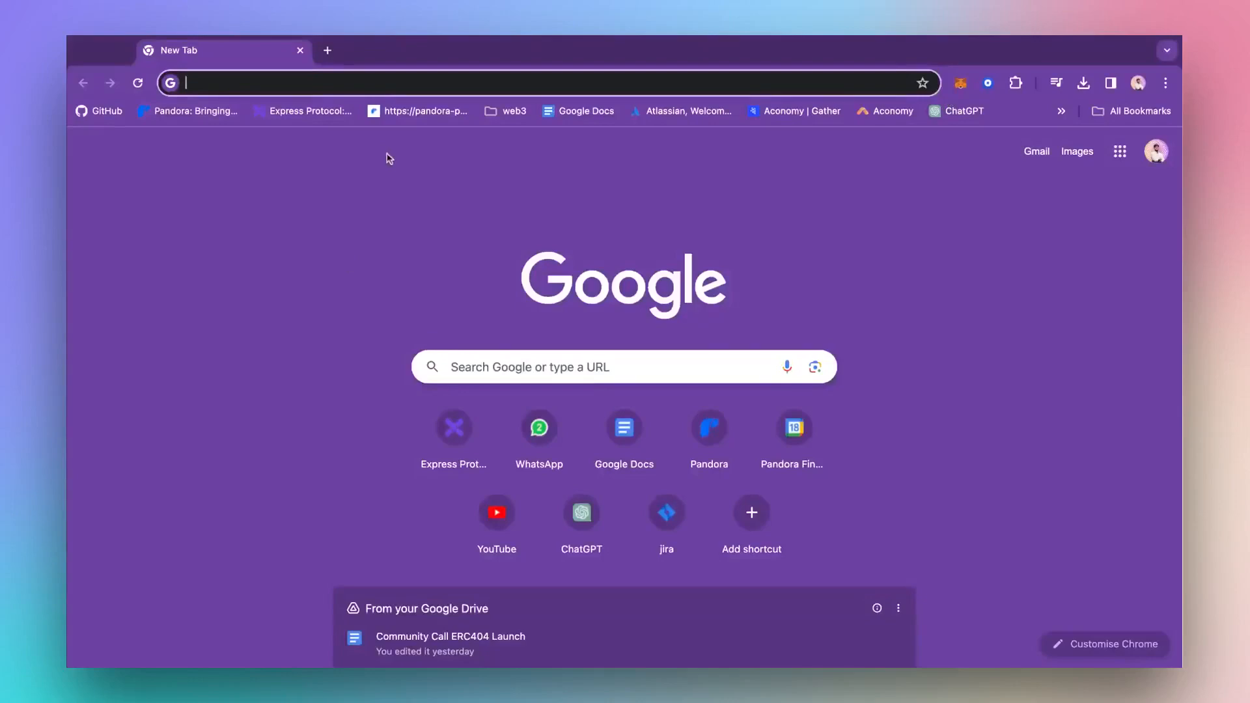
# Open the Pandora website and follow its ERC-404 link to Express Protocol's Try ERC-404 app.
pyautogui.press('Return')
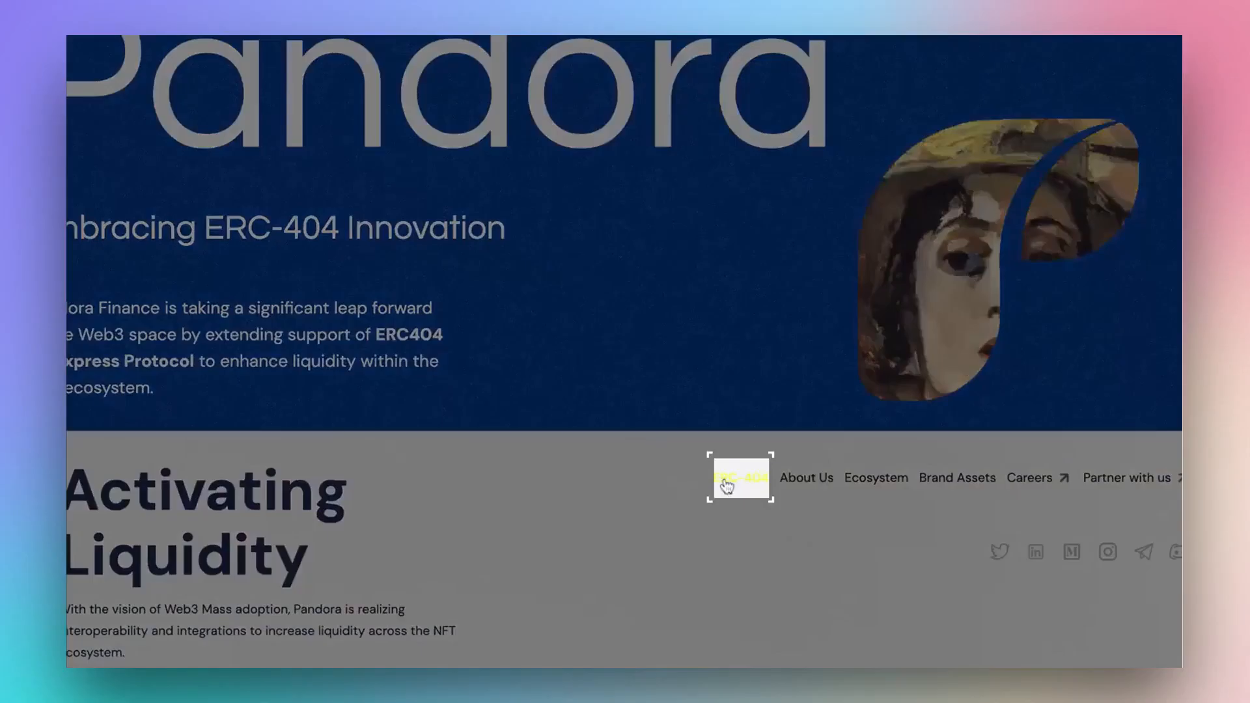
pyautogui.click(727, 482)
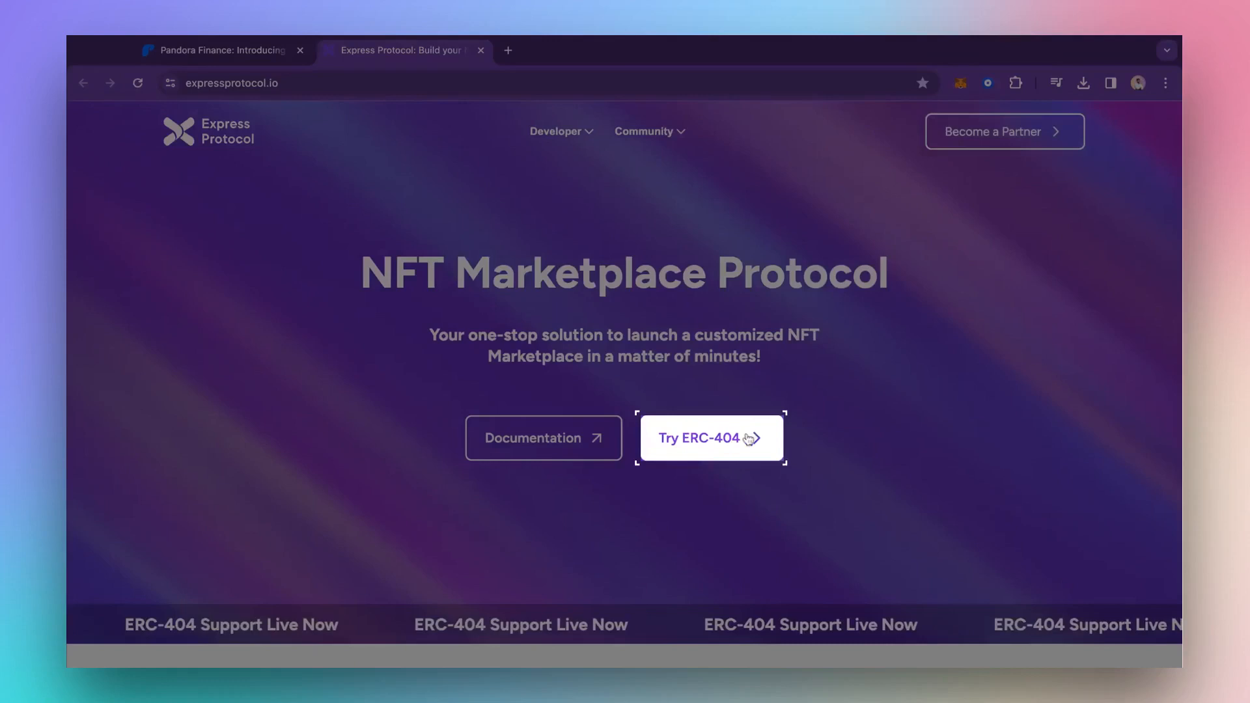
pyautogui.click(749, 439)
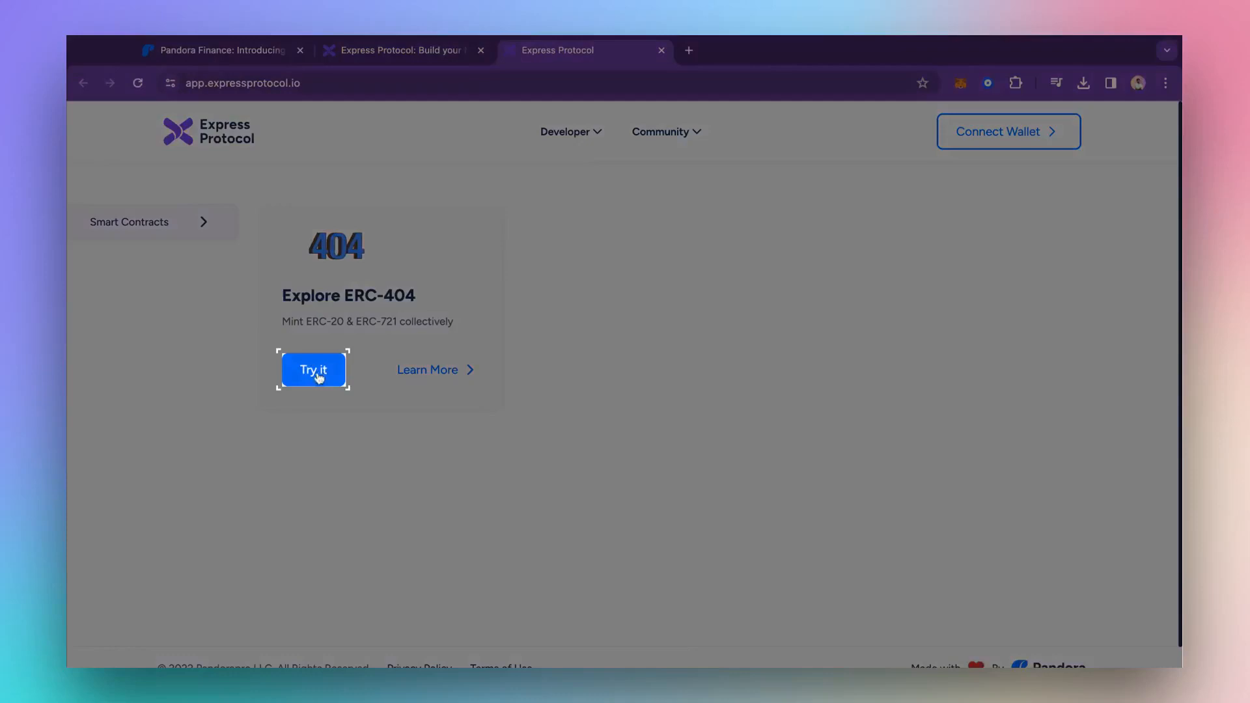
# Launch the Explore ERC-404 demo and connect the MetaMask wallet to it.
pyautogui.click(315, 374)
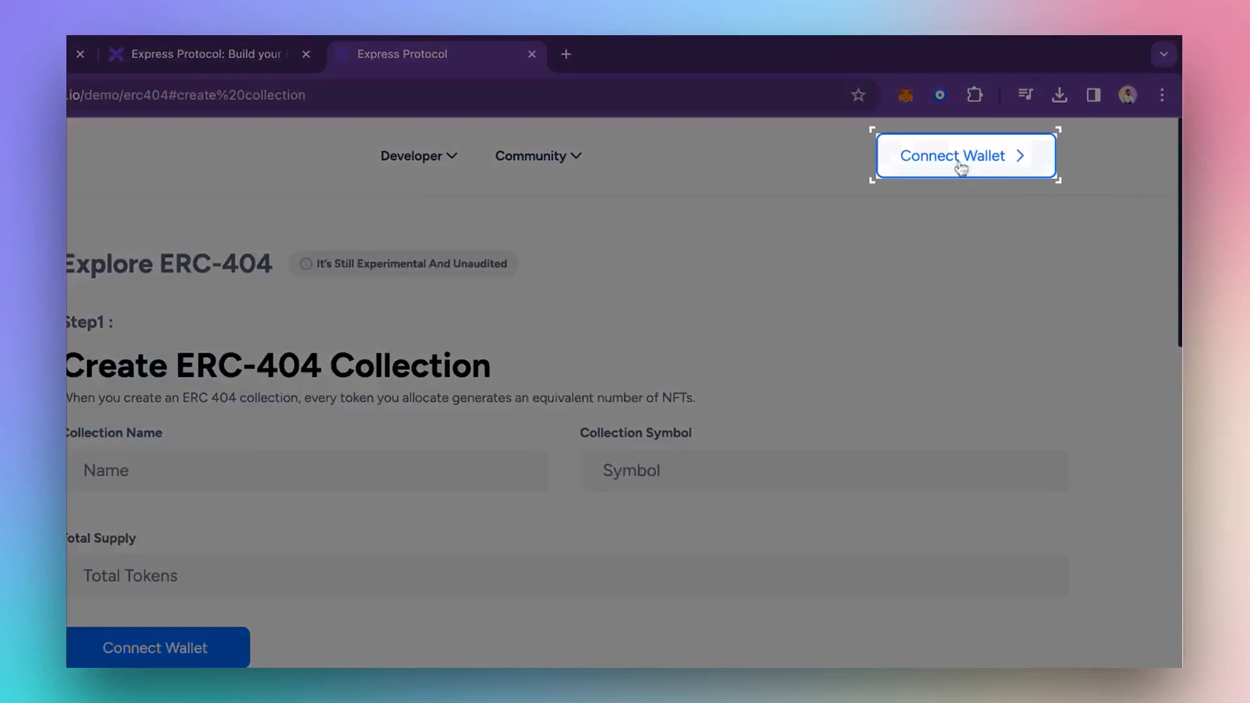
pyautogui.click(961, 168)
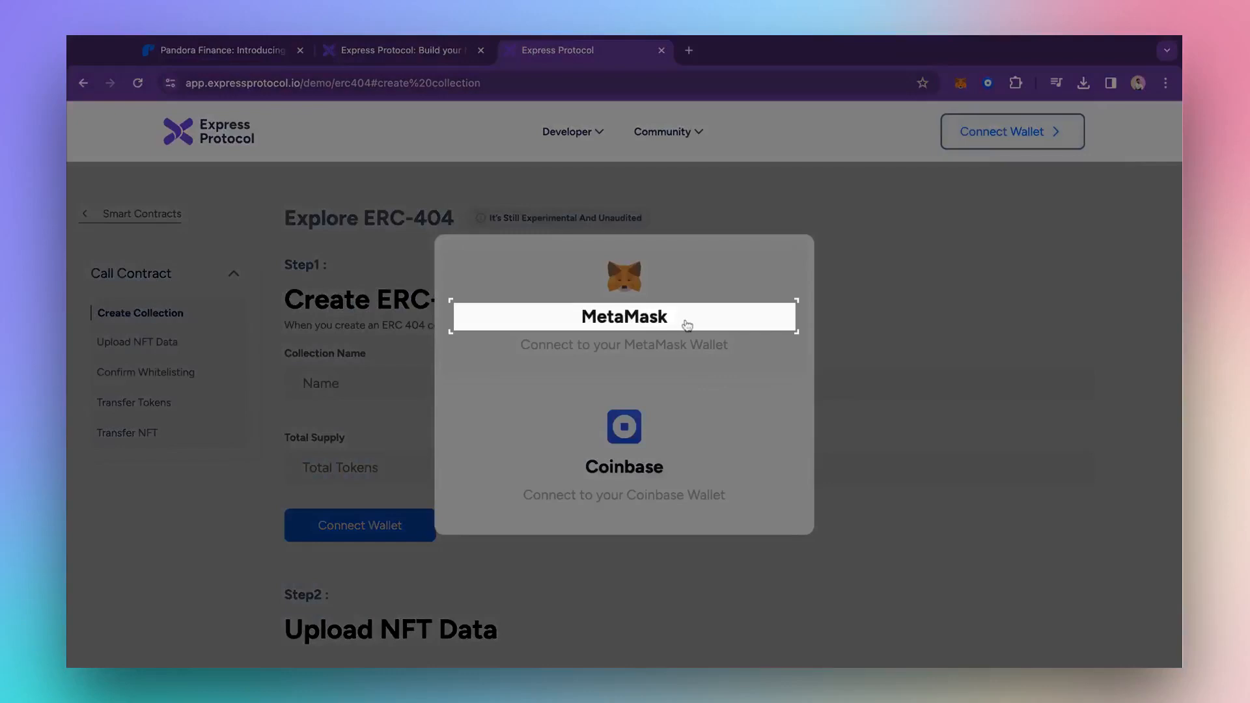
pyautogui.click(687, 326)
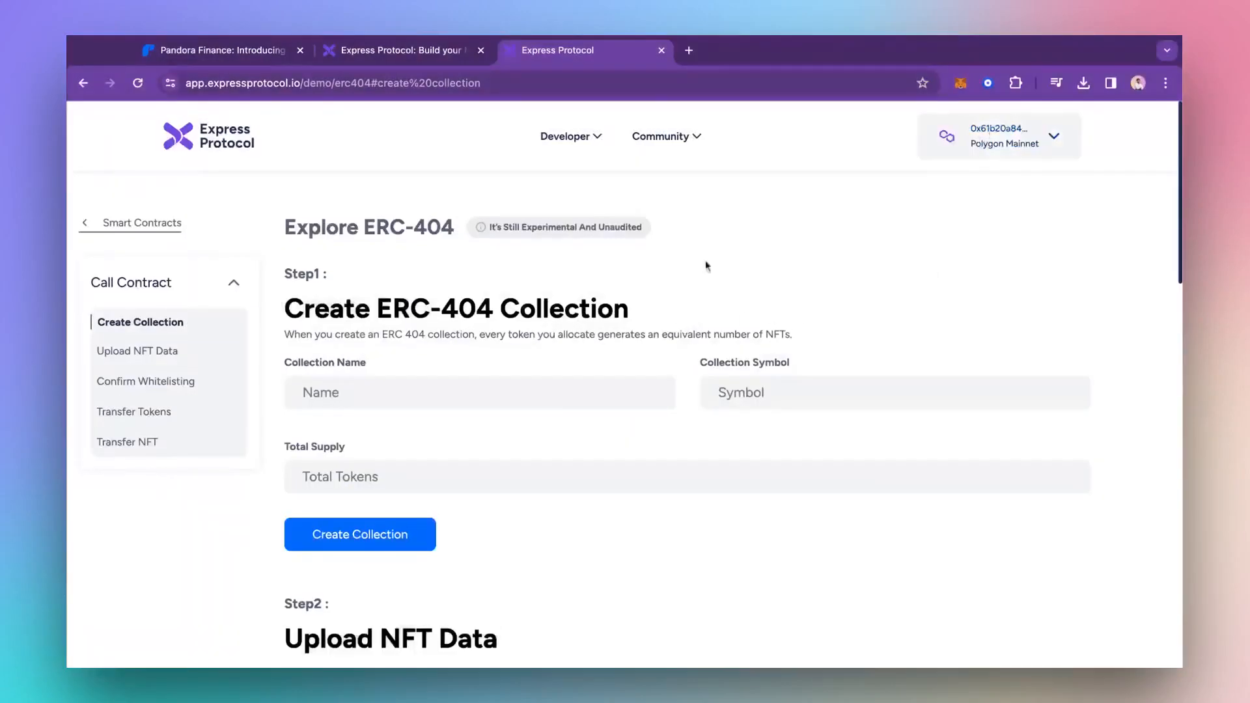
# Create an ERC-404 collection named "Aconomy collection" with symbol ACO and a total supply of 200.
pyautogui.click(418, 374)
pyautogui.write('Aconomy collection')
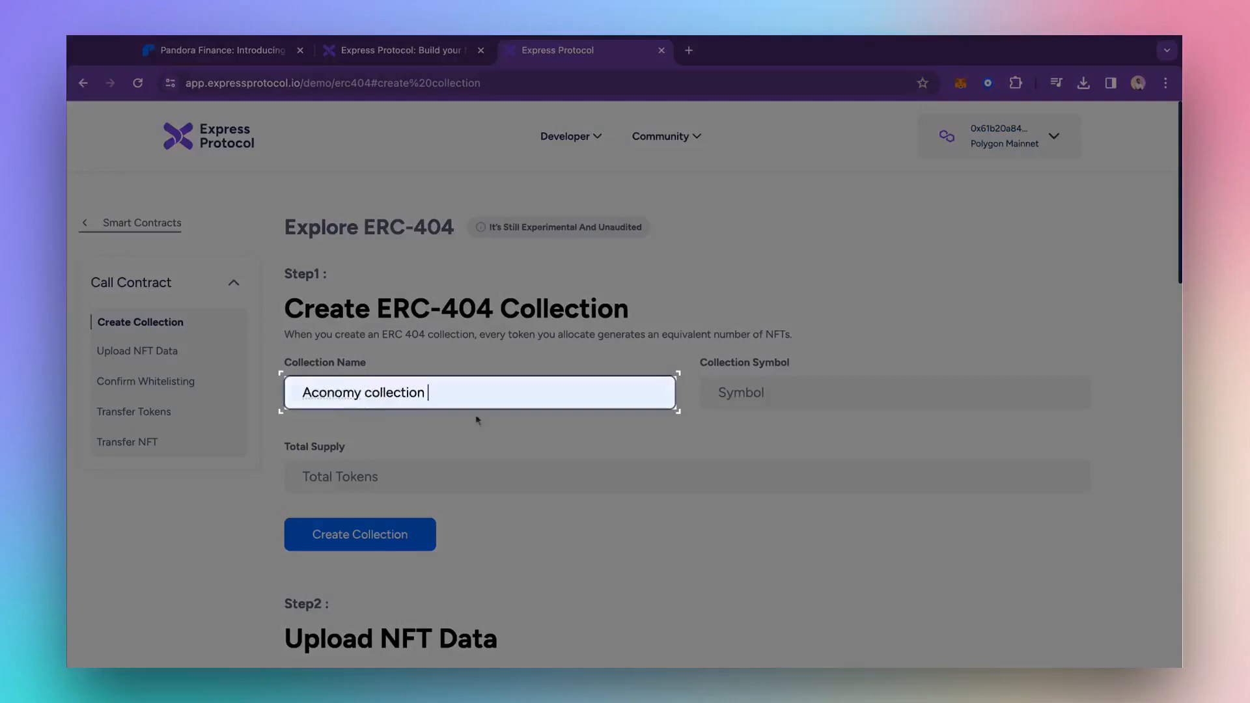
pyautogui.click(724, 391)
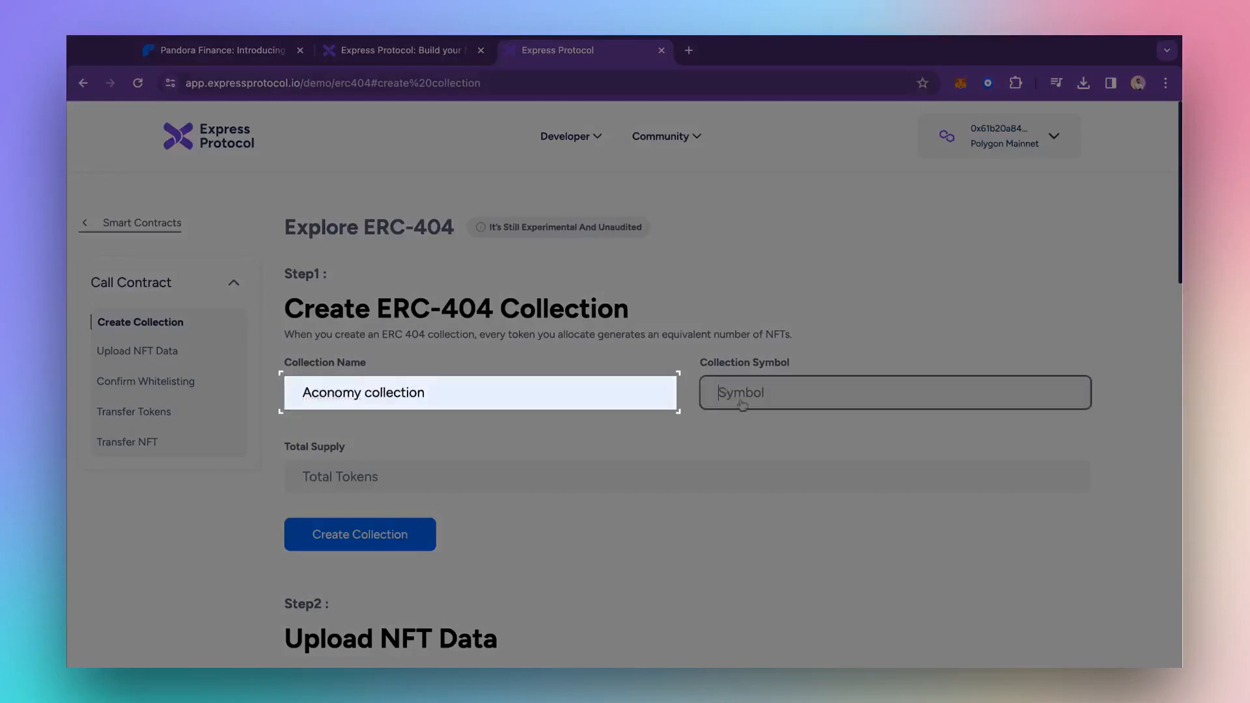
pyautogui.write('ACO')
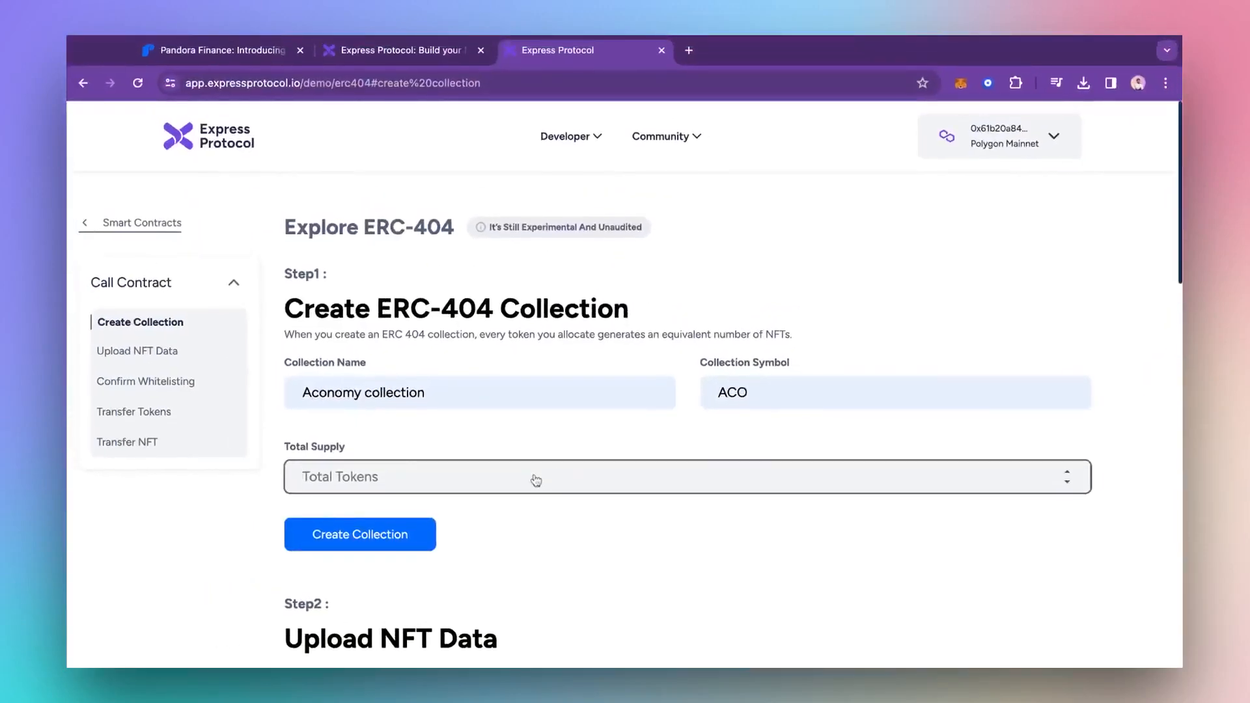
pyautogui.click(509, 435)
pyautogui.write('1')
pyautogui.press('BackSpace')
pyautogui.write('200')
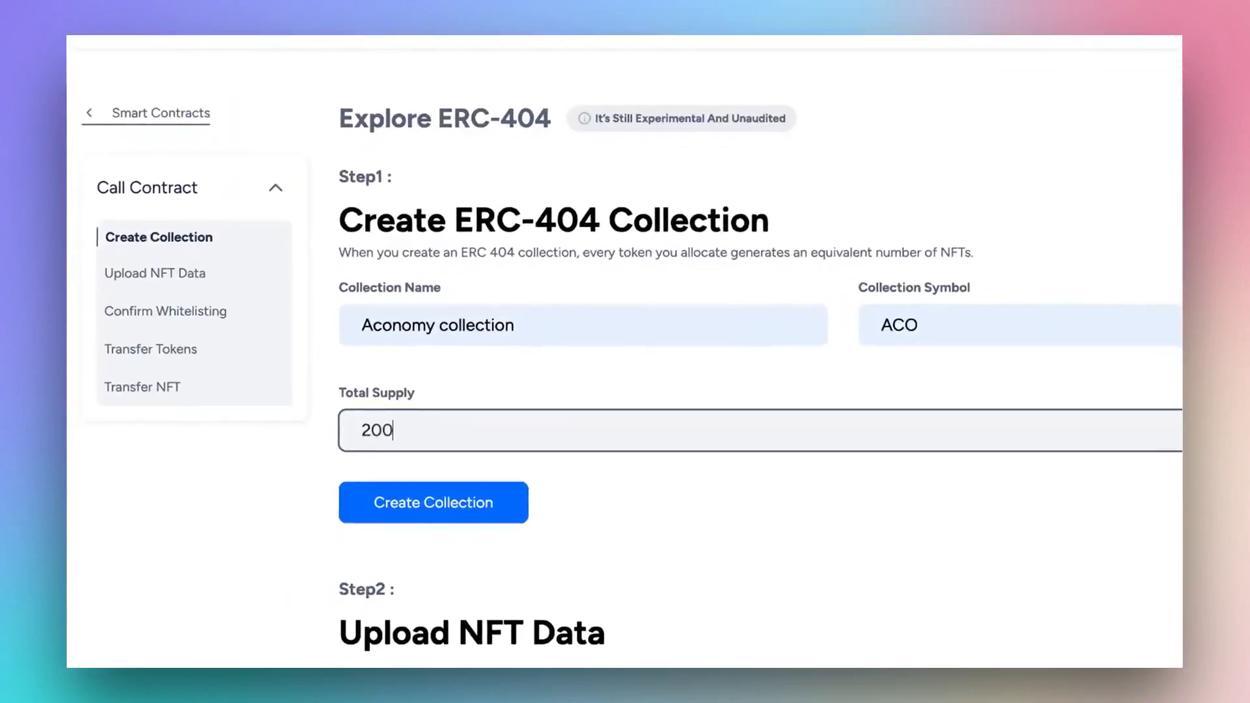
pyautogui.click(492, 519)
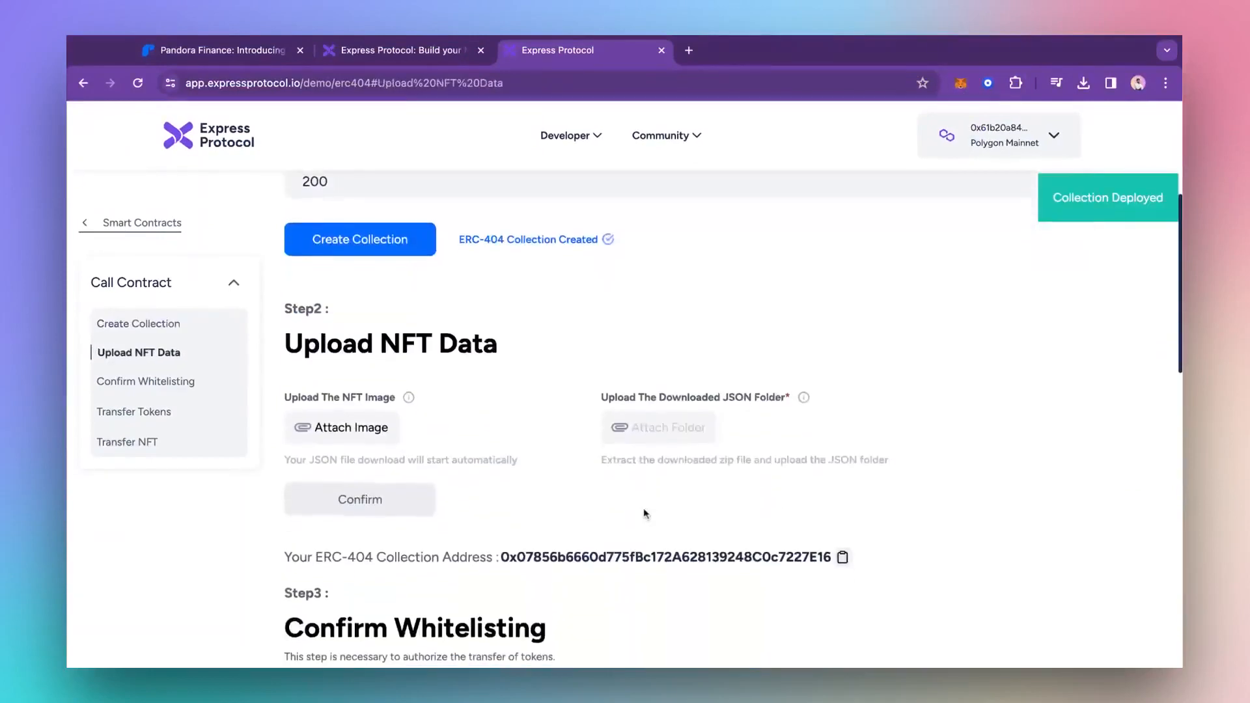
# Attach the NFT image in the Upload NFT Data section and upload it.
pyautogui.click(316, 387)
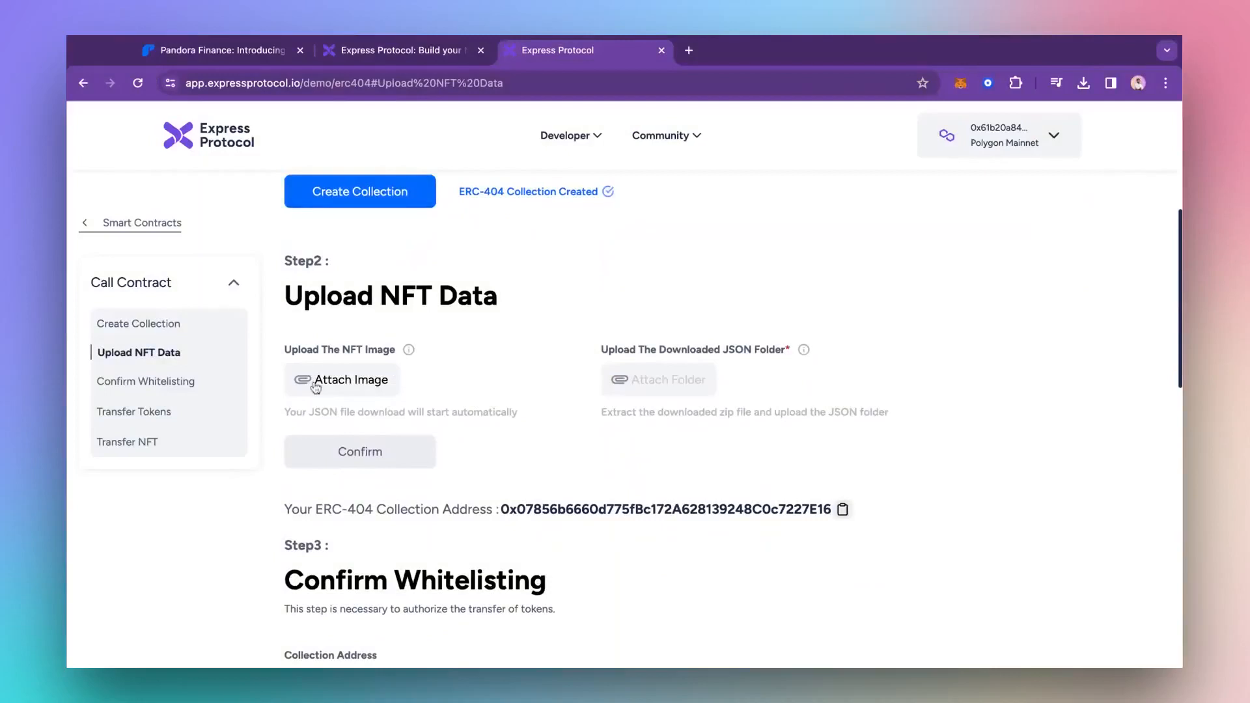
pyautogui.click(316, 387)
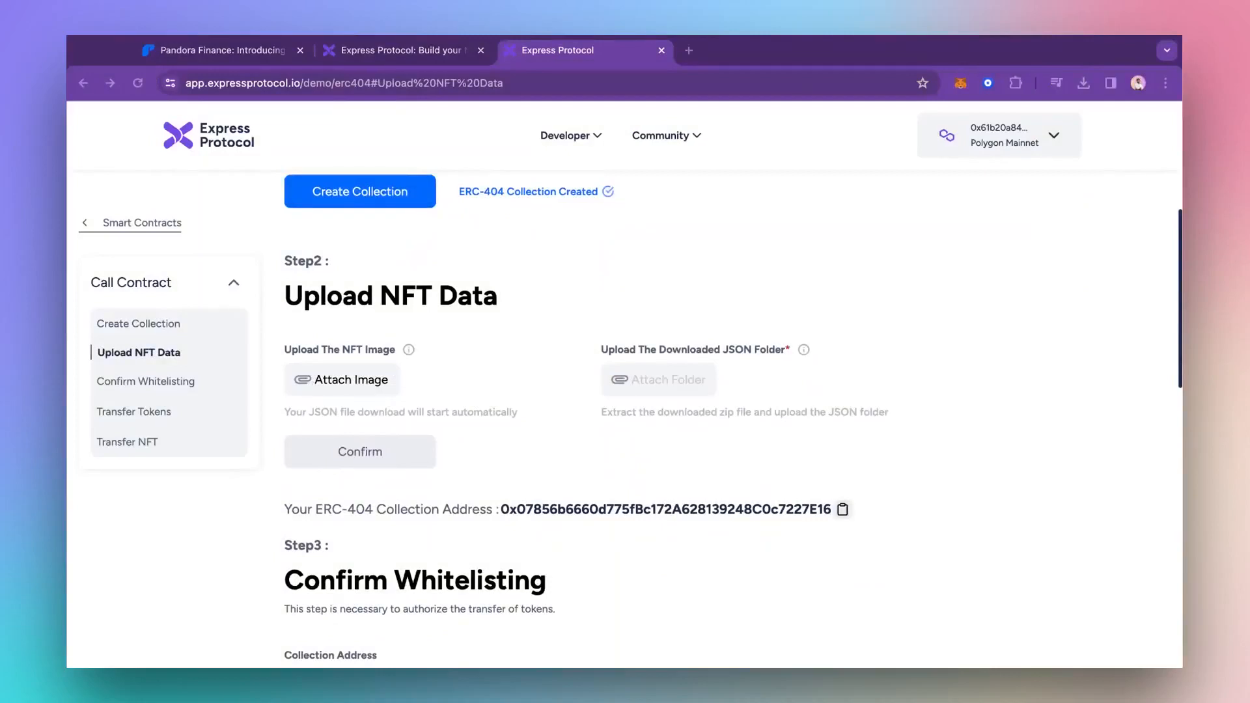
pyautogui.click(483, 388)
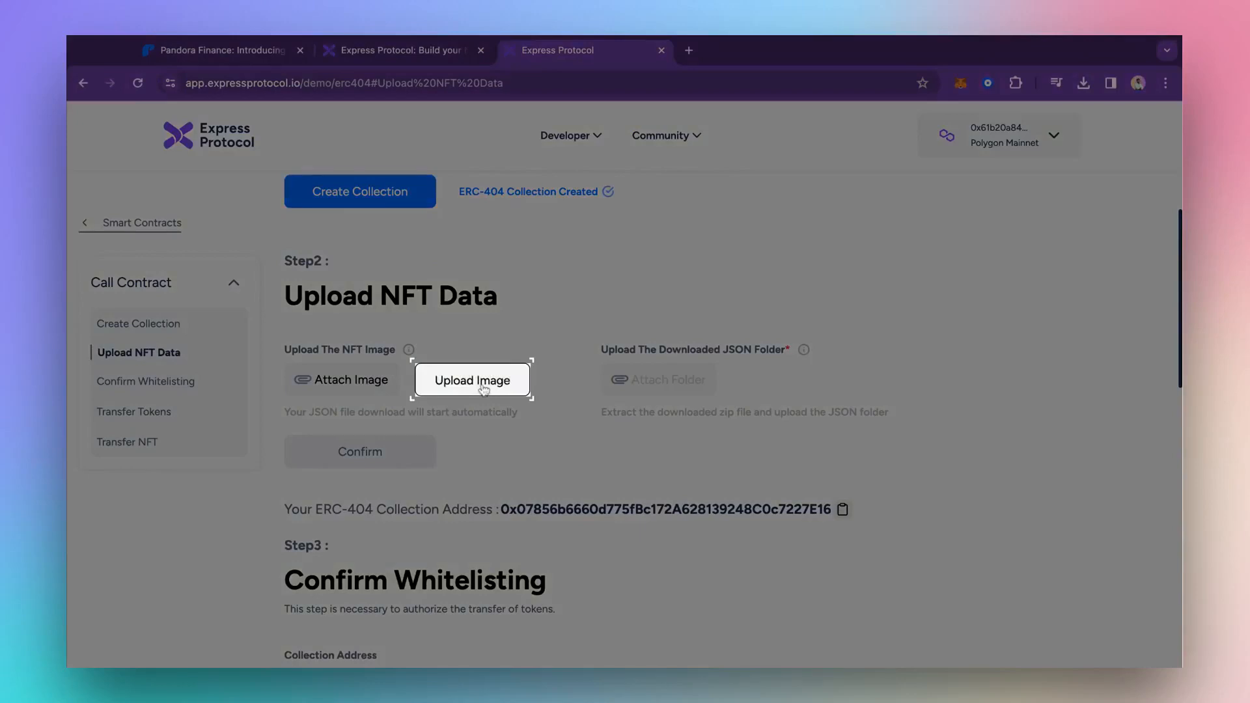
pyautogui.click(483, 388)
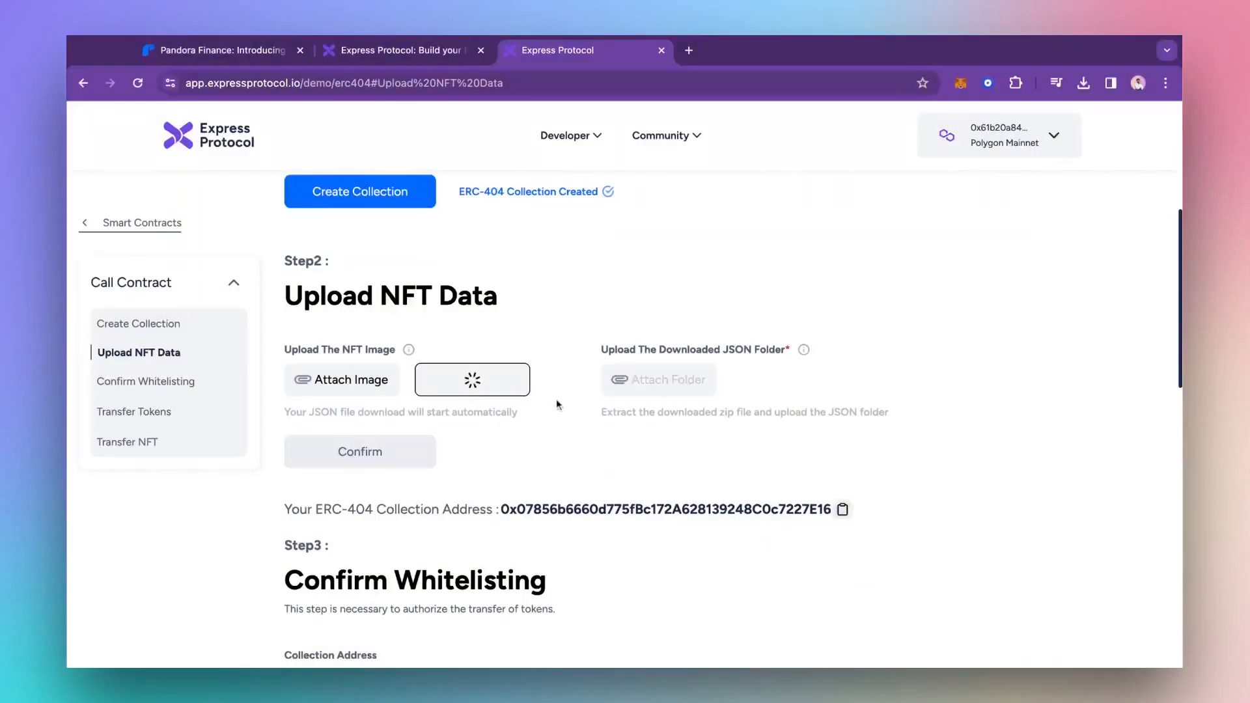
pyautogui.click(956, 193)
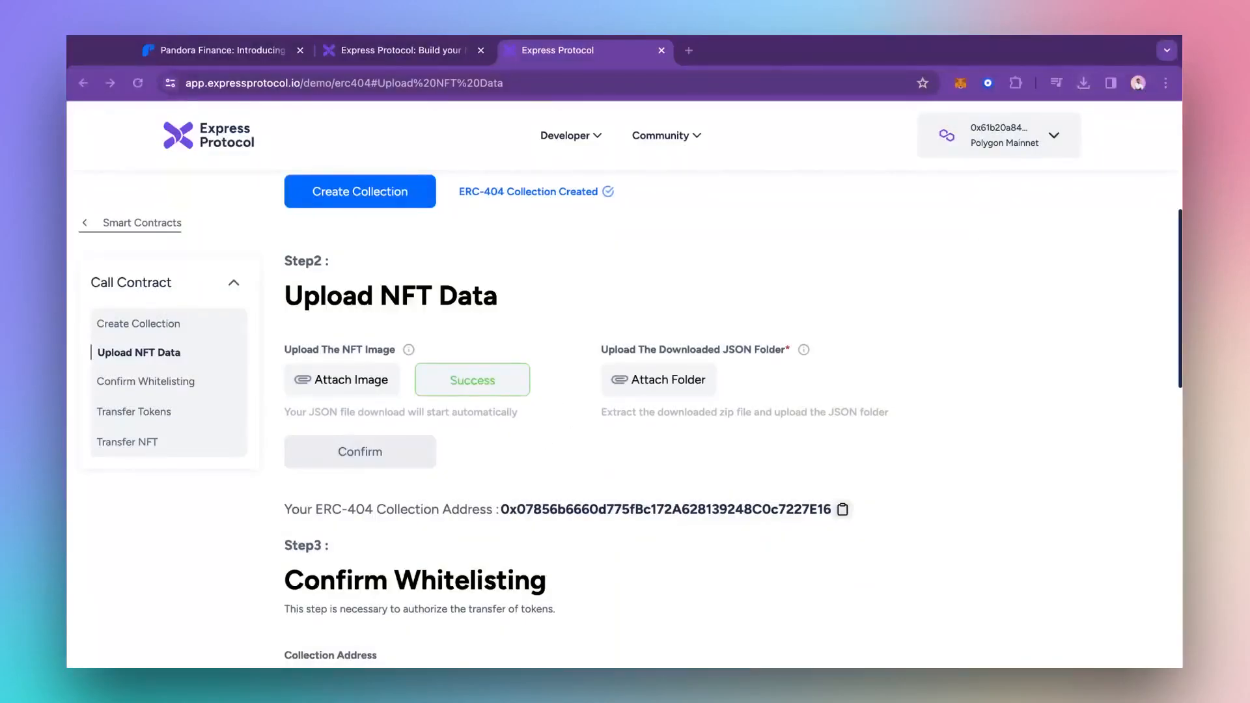
# Attach and upload the downloaded JSON folder, and confirm the NFT data to set the token URI.
pyautogui.click(676, 388)
pyautogui.click(727, 455)
pyautogui.click(773, 393)
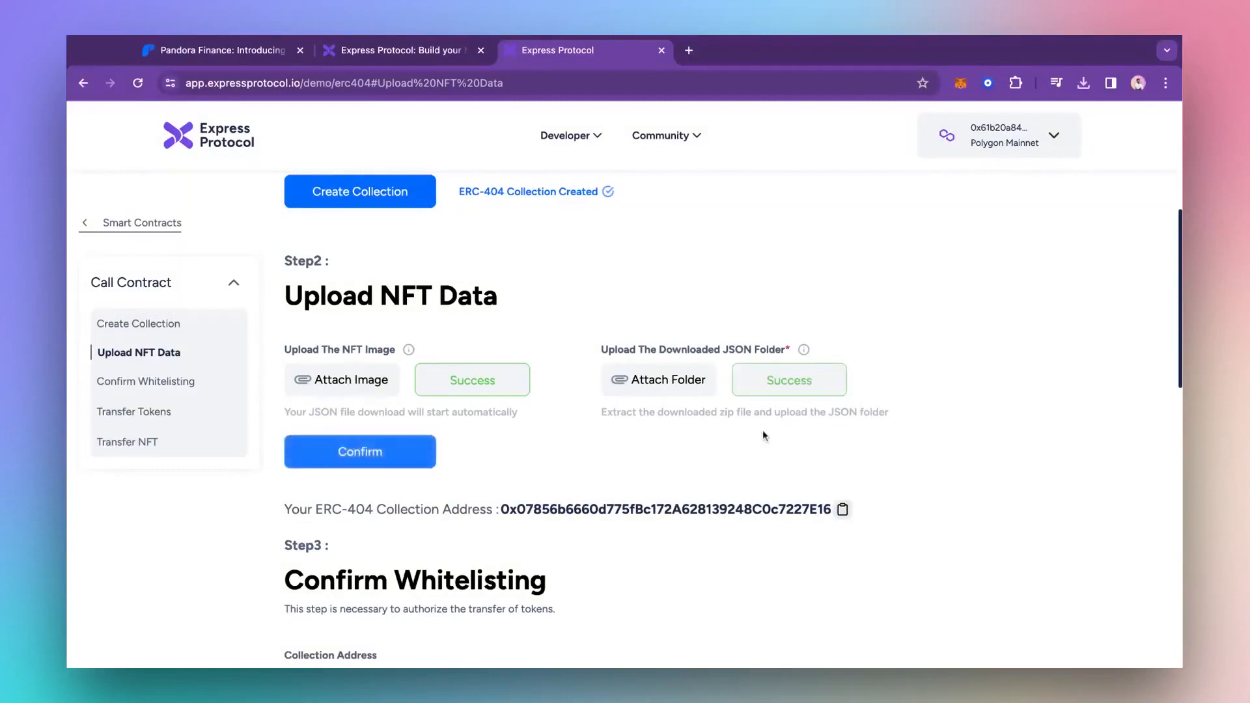
pyautogui.click(364, 464)
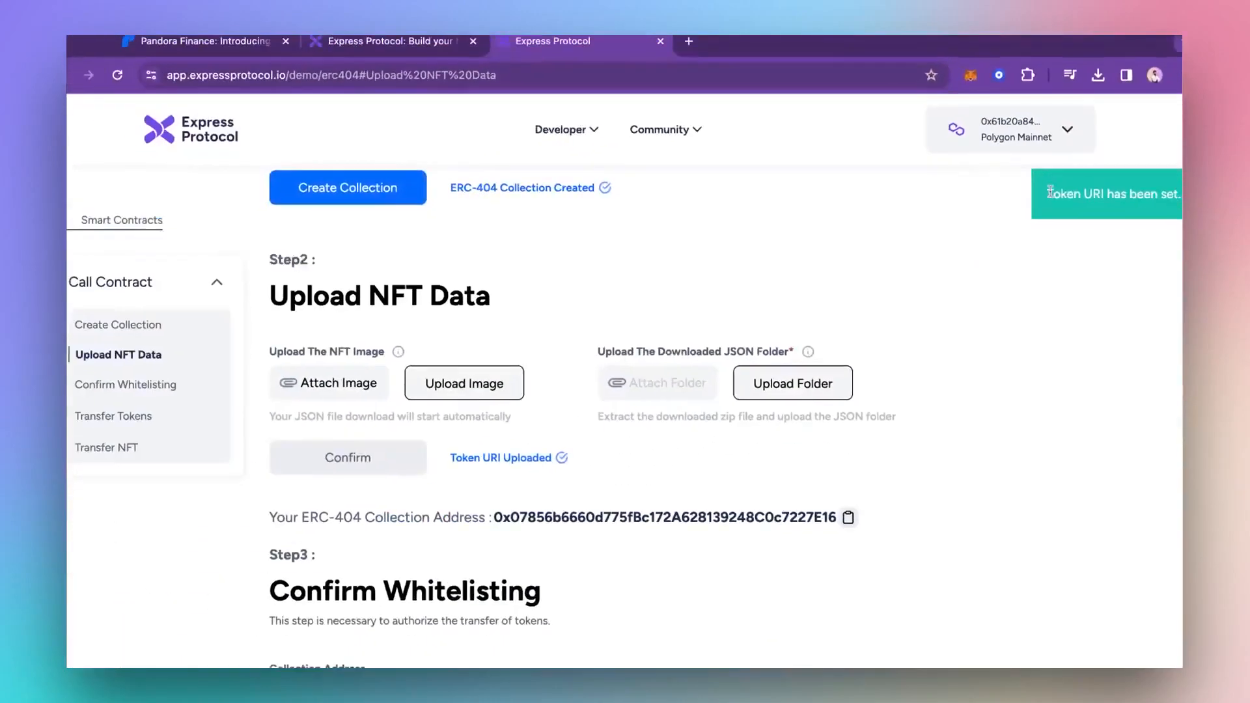
pyautogui.moveTo(1003, 237); pyautogui.dragTo(1150, 238)
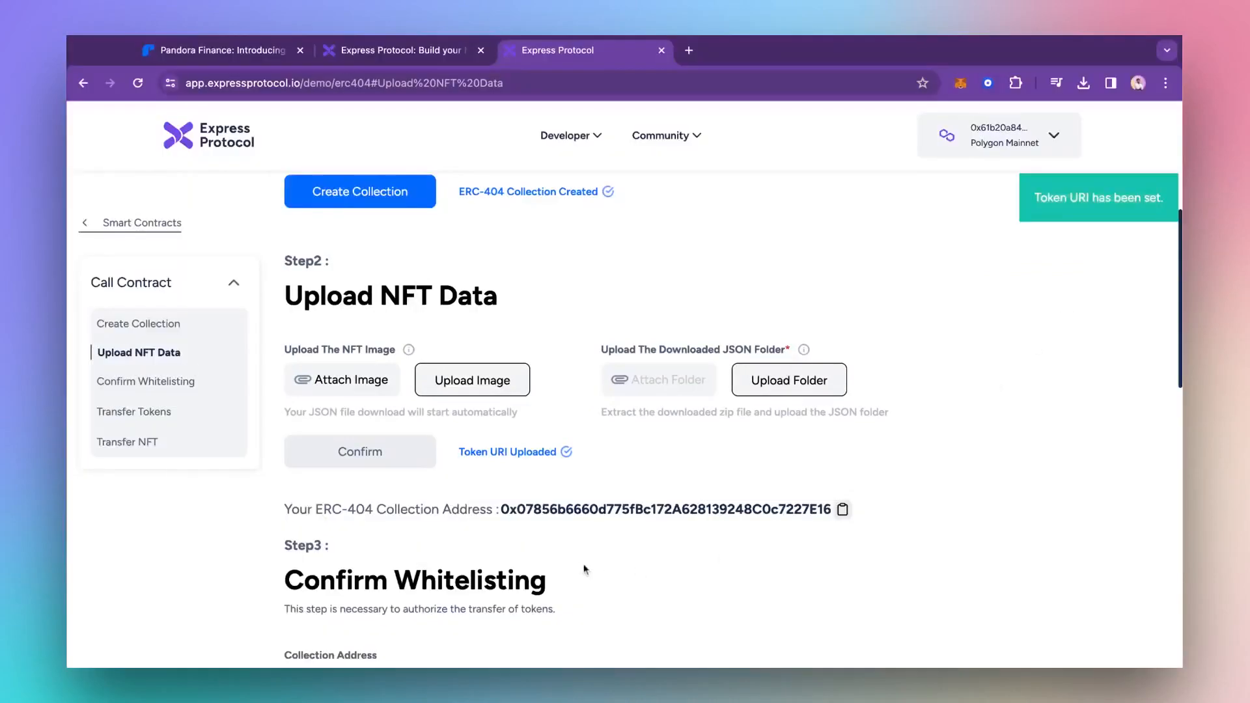
# Copy the new ERC-404 collection address into the Confirm Whitelisting form and confirm the whitelisting.
pyautogui.scroll(-3, 573, 494)
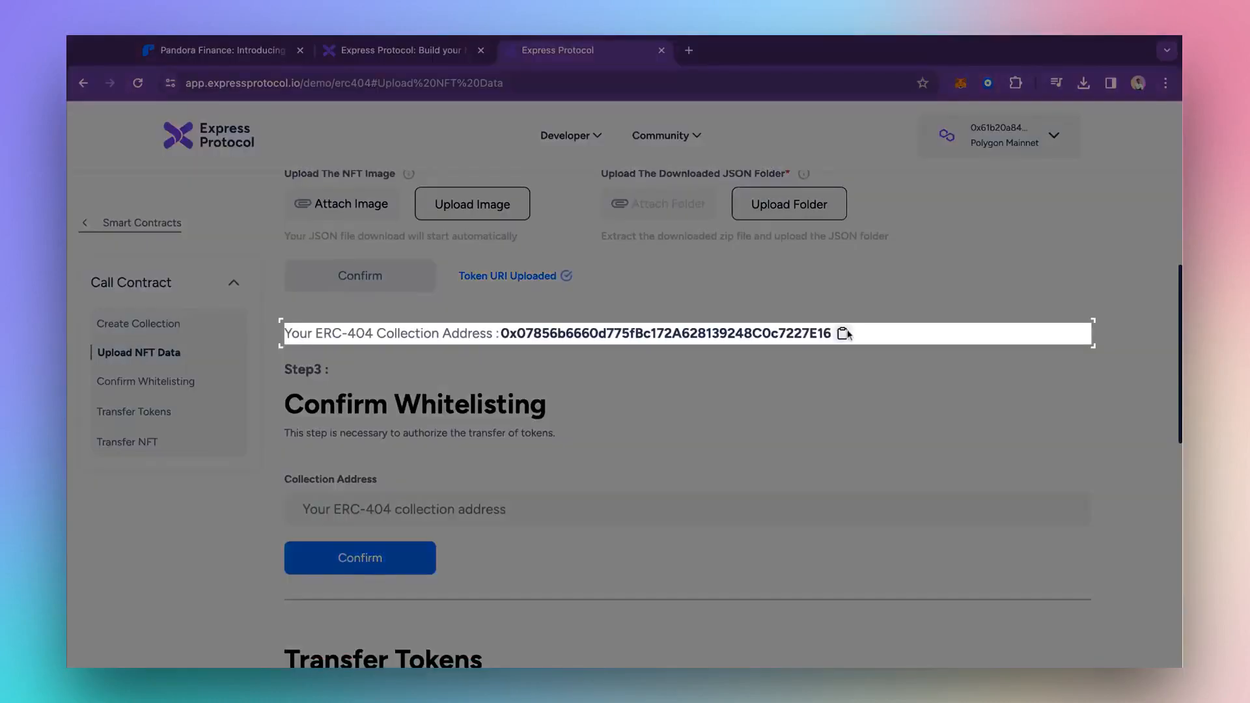
pyautogui.click(843, 333)
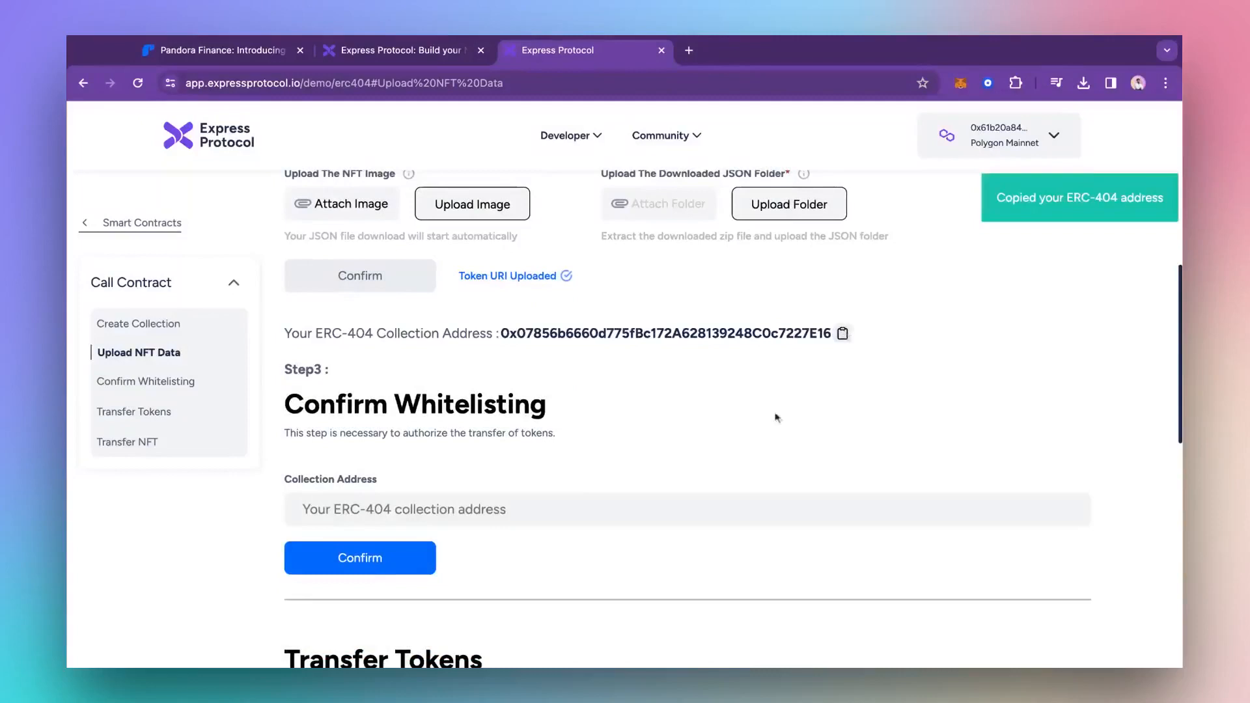
pyautogui.click(409, 517)
pyautogui.hotkey('ctrl', 'v')
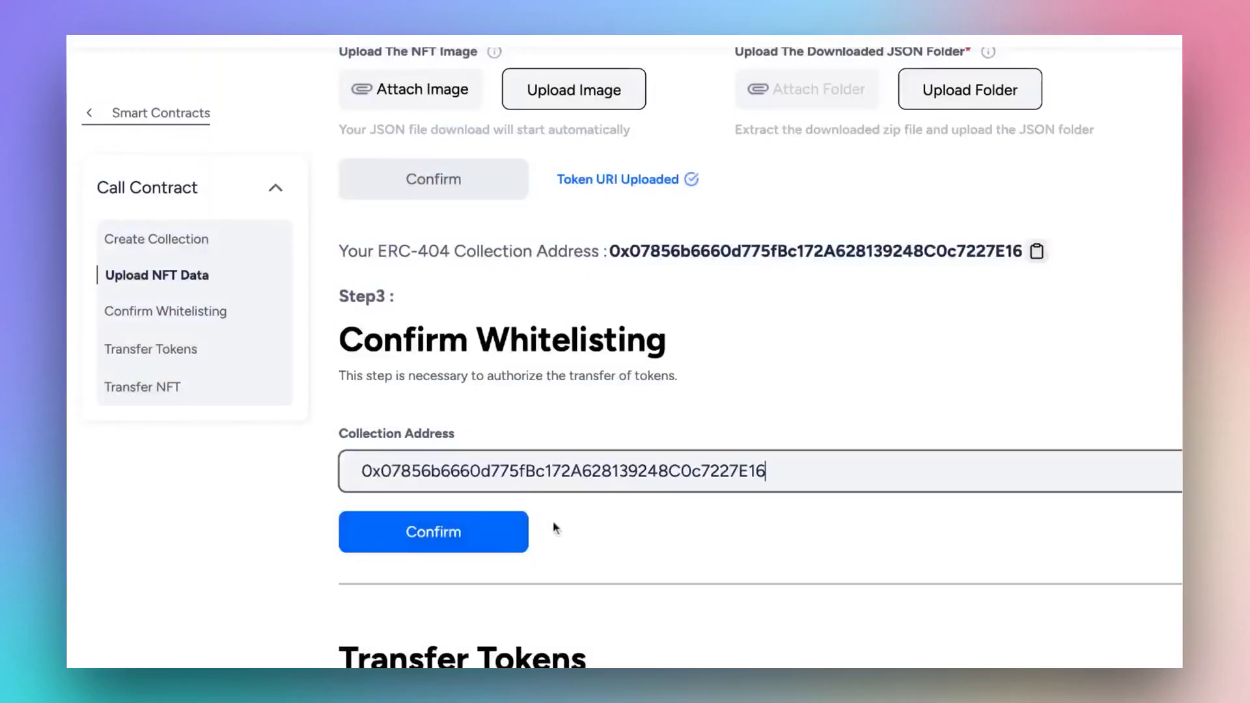
pyautogui.click(472, 534)
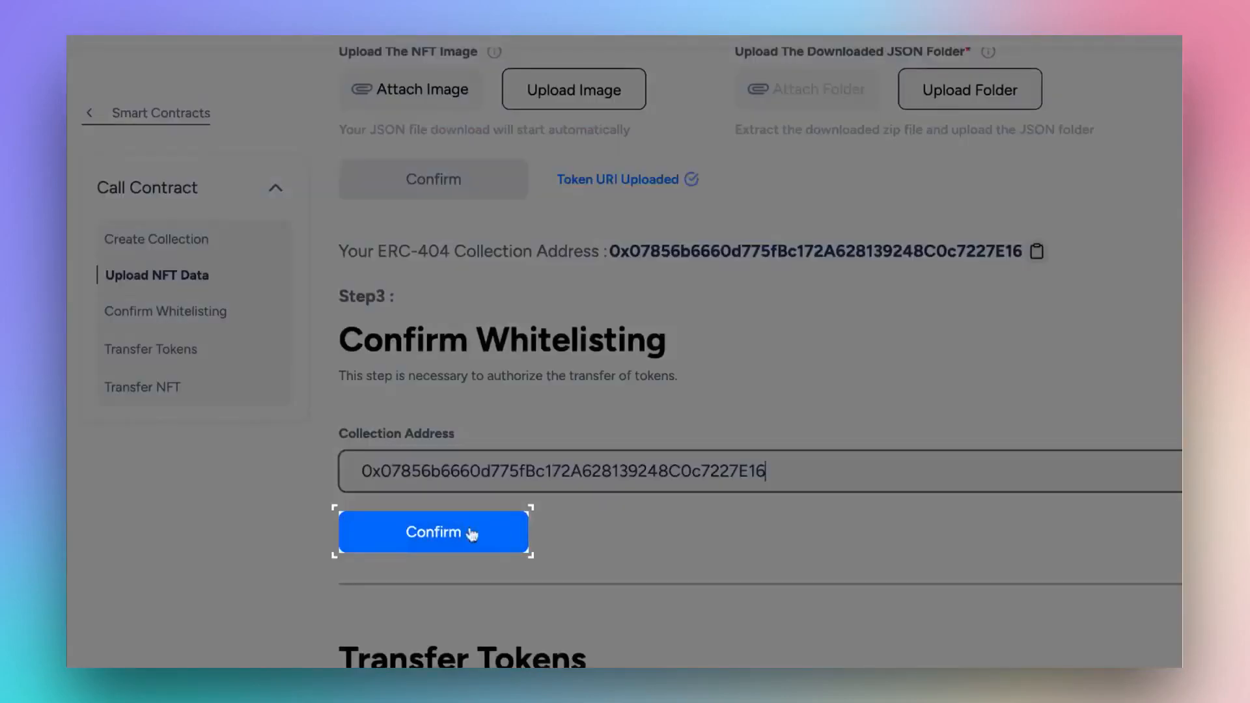
pyautogui.click(473, 534)
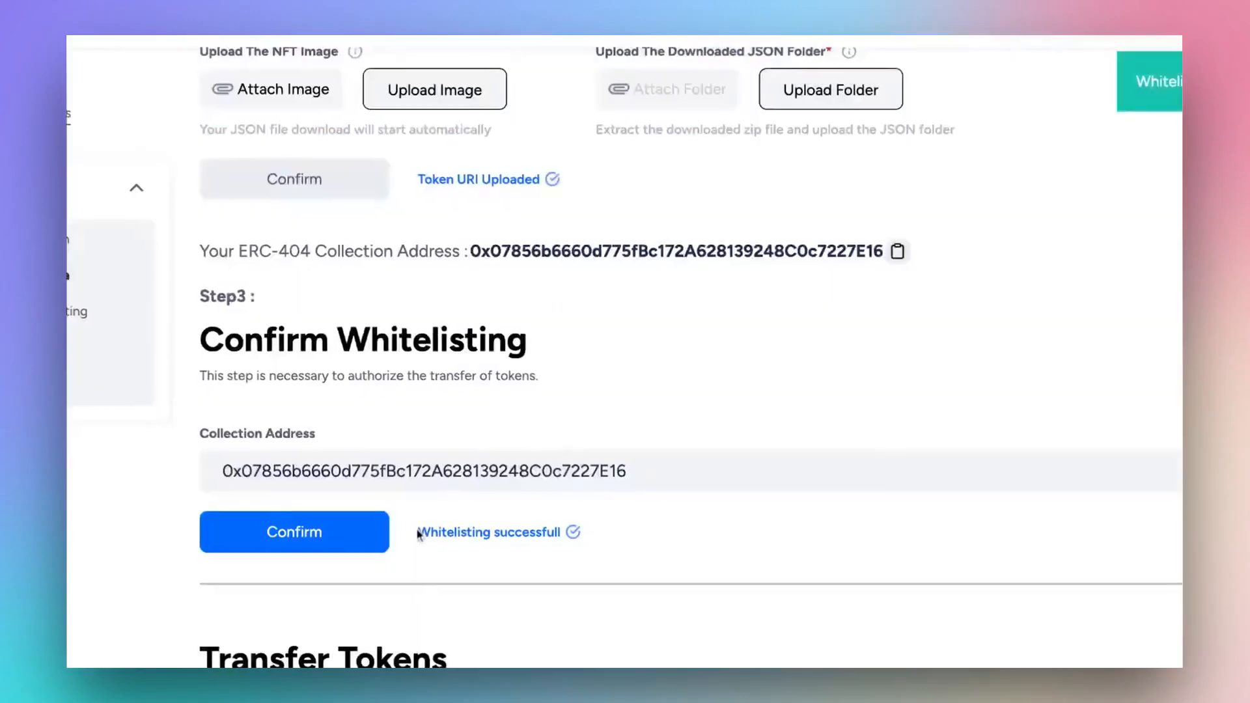
pyautogui.moveTo(419, 531); pyautogui.dragTo(675, 550)
# Copy the whitelisted collection address into the Collection Address of the Transfer Tokens form.
pyautogui.scroll(-3, 352, 535)
pyautogui.doubleClick(585, 297)
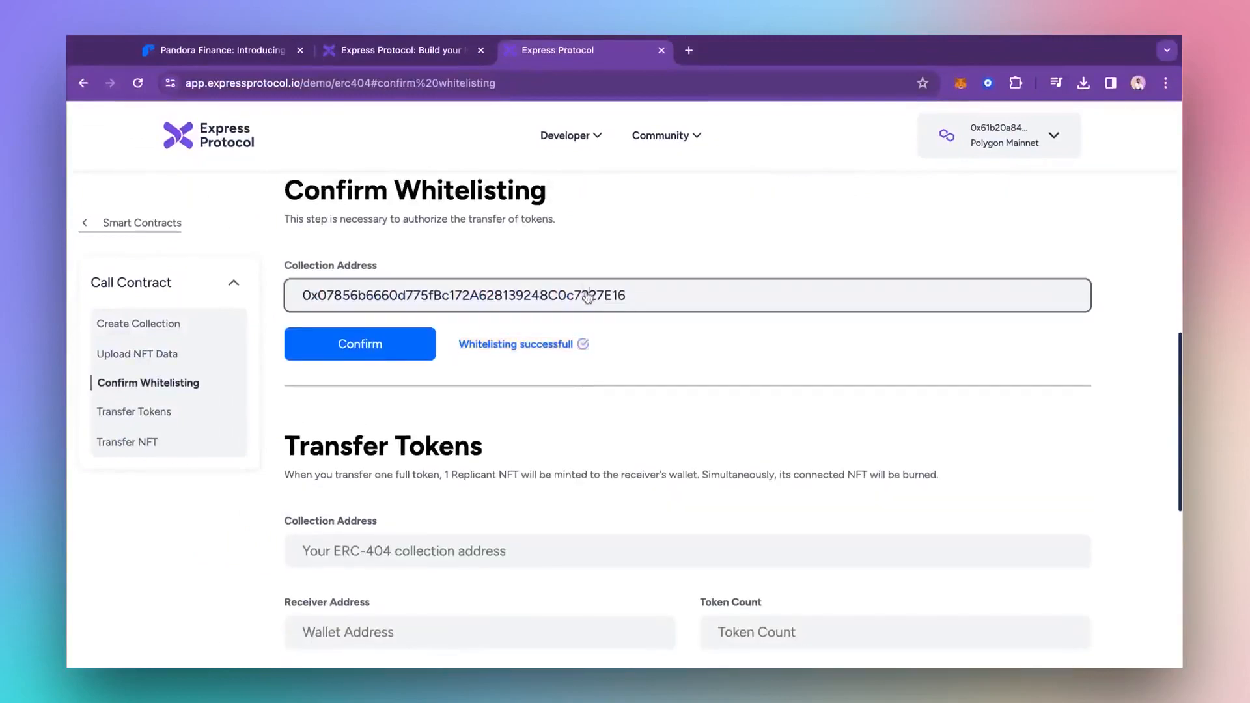
pyautogui.hotkey('ctrl', 'c')
pyautogui.click(491, 547)
pyautogui.hotkey('ctrl', 'v')
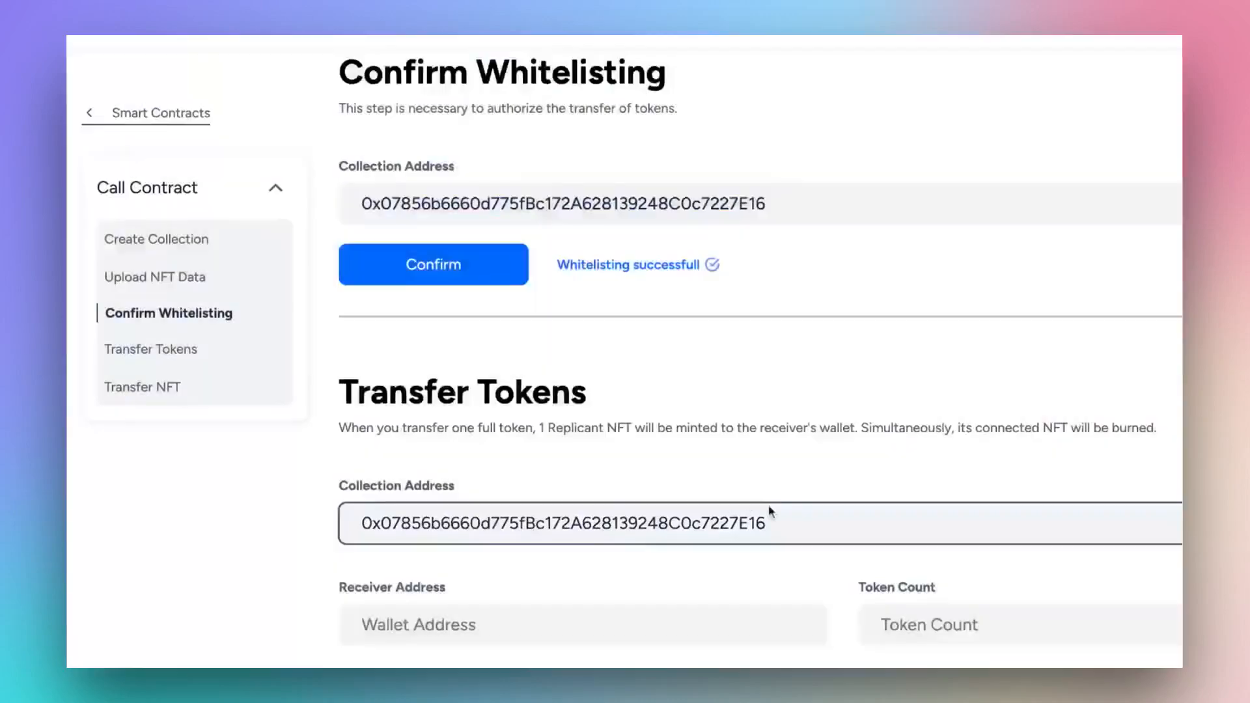
# Copy the receiving account's wallet address from MetaMask and enter it as the Receiver Address for the token transfer.
pyautogui.scroll(-3, 768, 505)
pyautogui.click(961, 83)
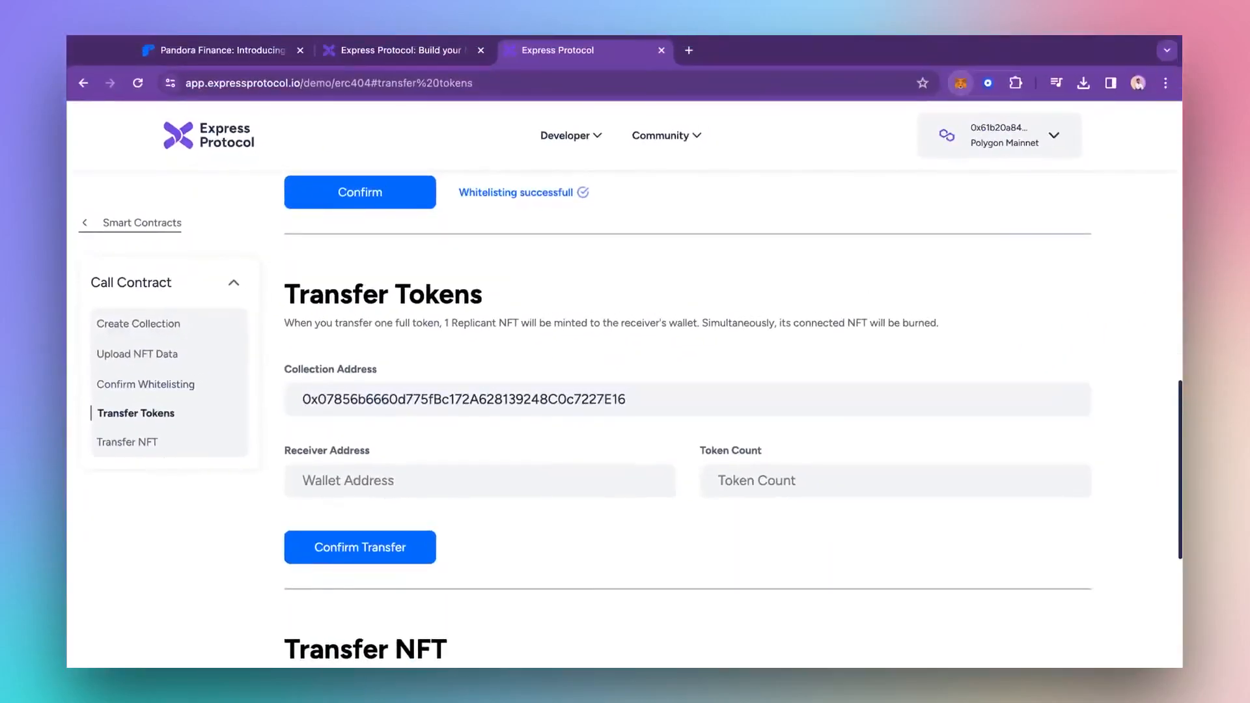
pyautogui.hotkey('ctrl', 'v')
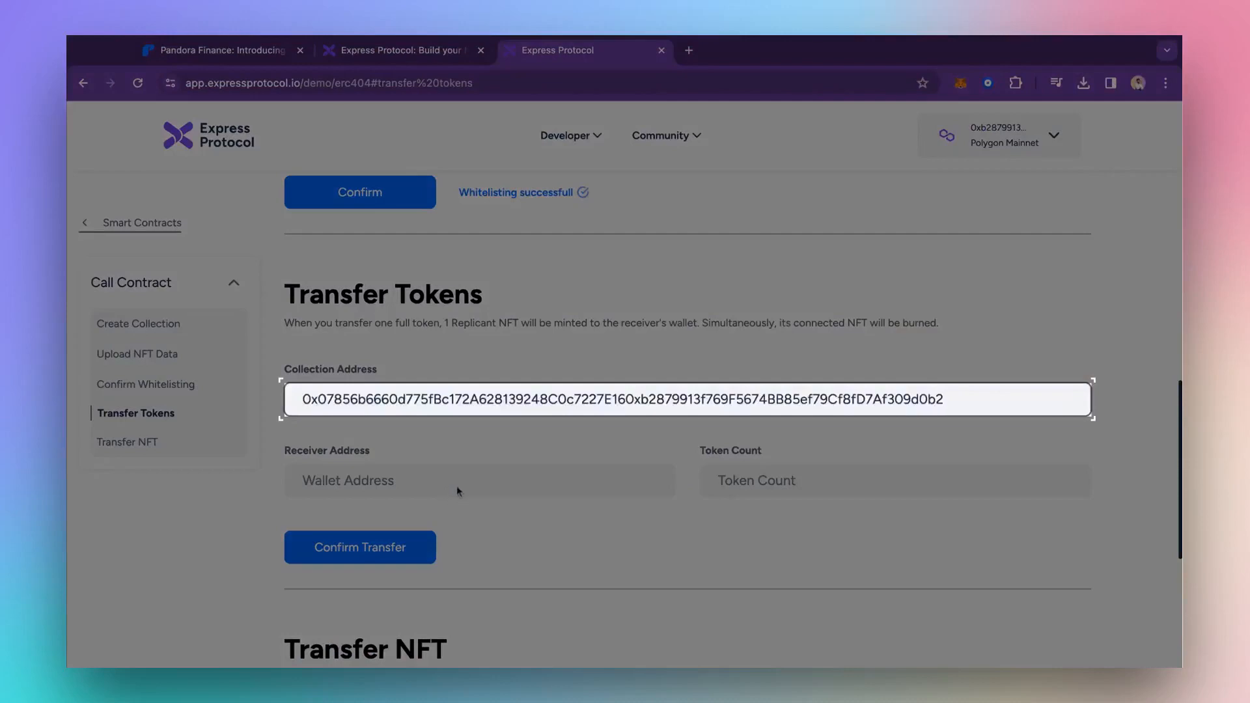
pyautogui.hotkey('ctrl', 'z')
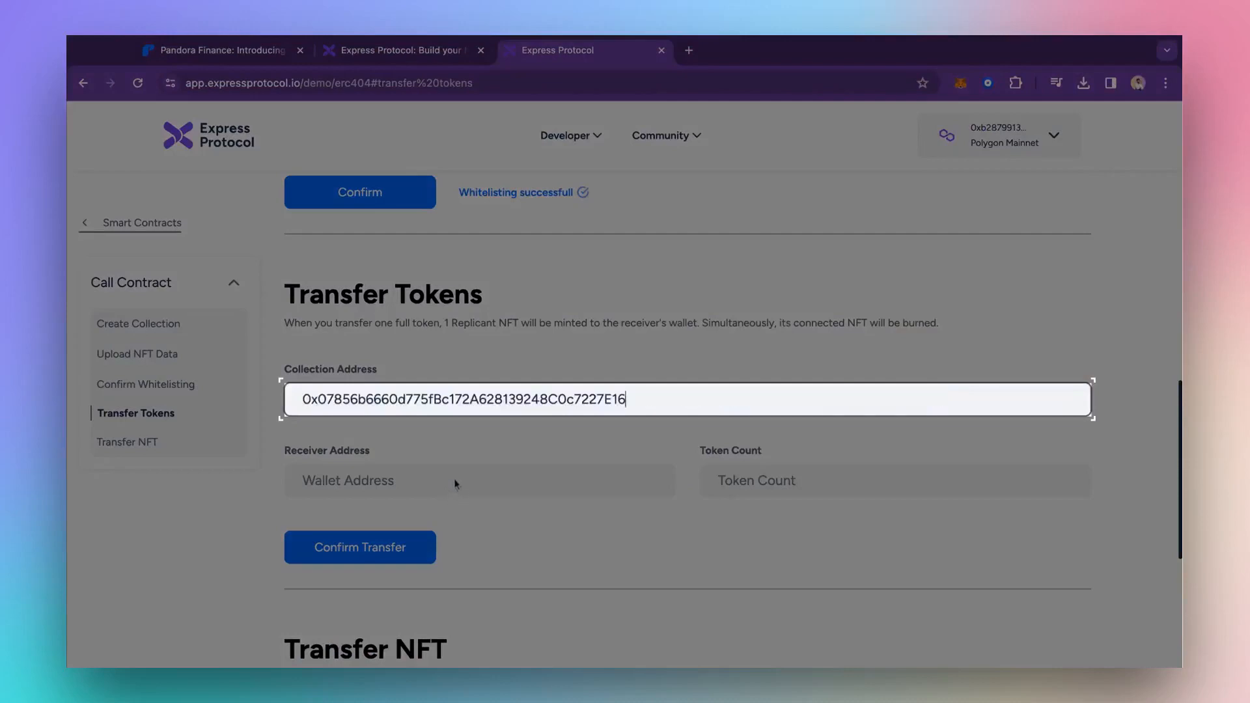
pyautogui.click(497, 482)
pyautogui.hotkey('ctrl', 'v')
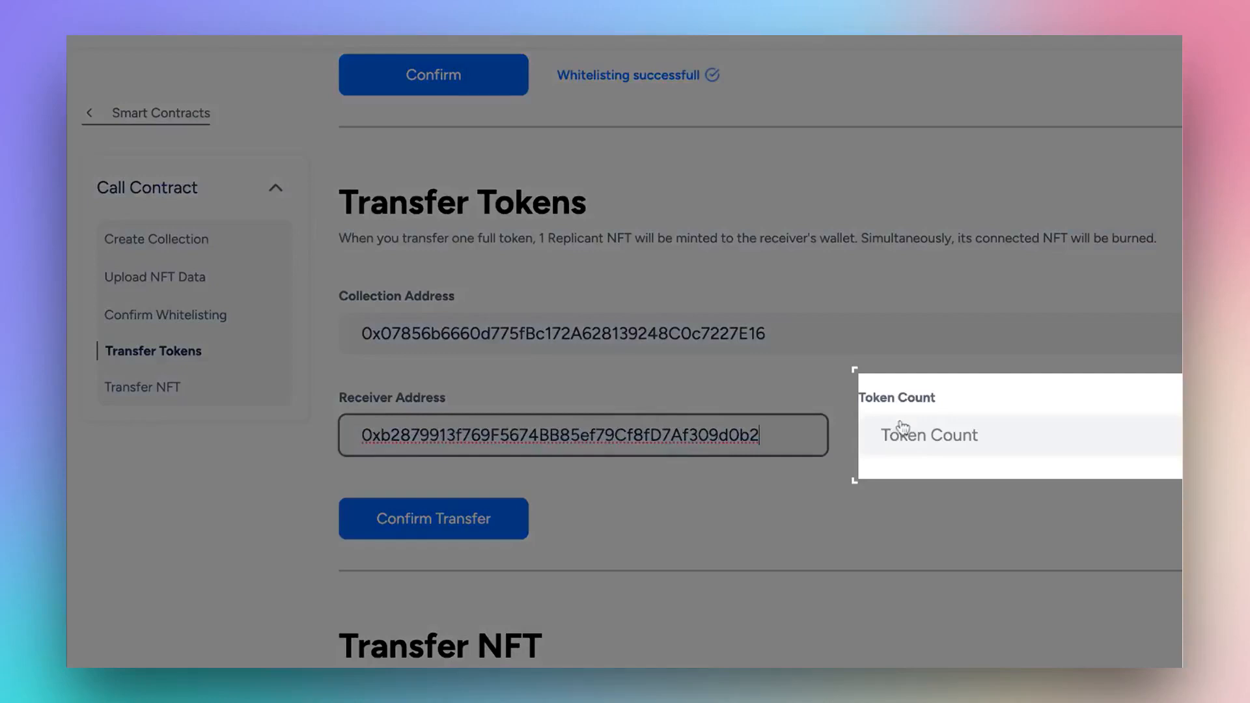
# Set the Token Count to 20 and confirm the token transfer.
pyautogui.click(903, 427)
pyautogui.write('20')
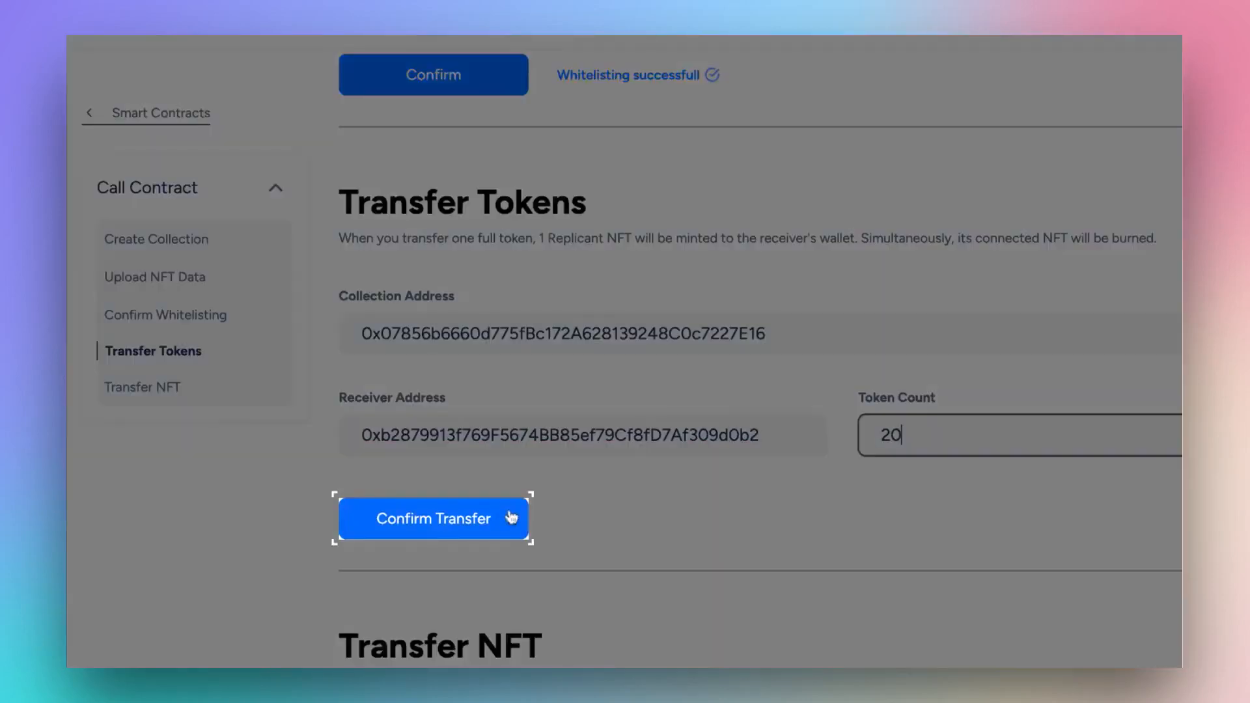
pyautogui.click(511, 518)
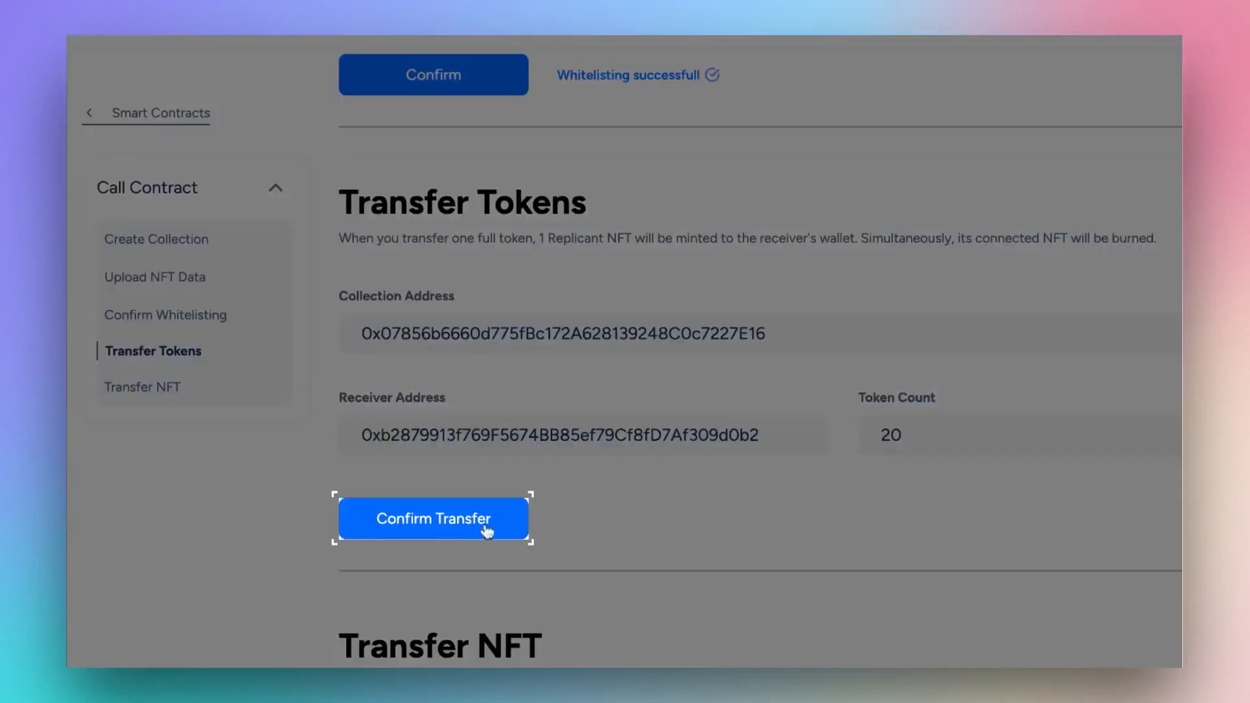
pyautogui.click(487, 530)
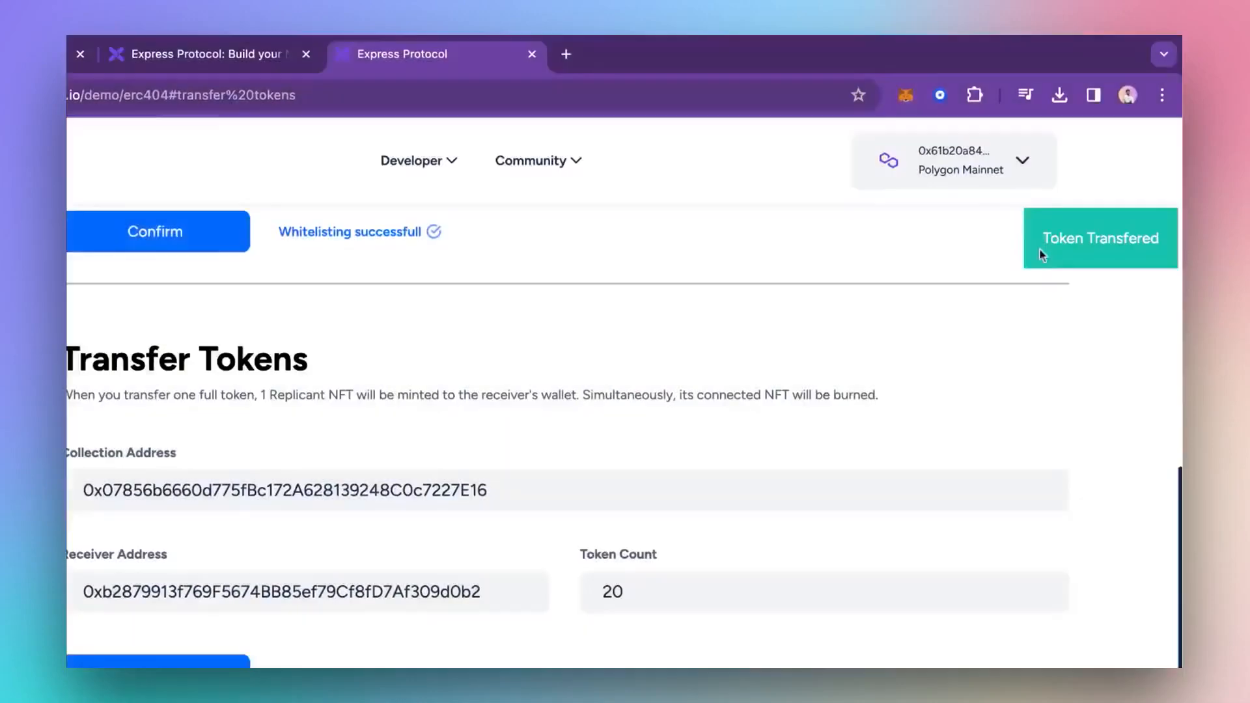
pyautogui.moveTo(1041, 246); pyautogui.dragTo(1164, 252)
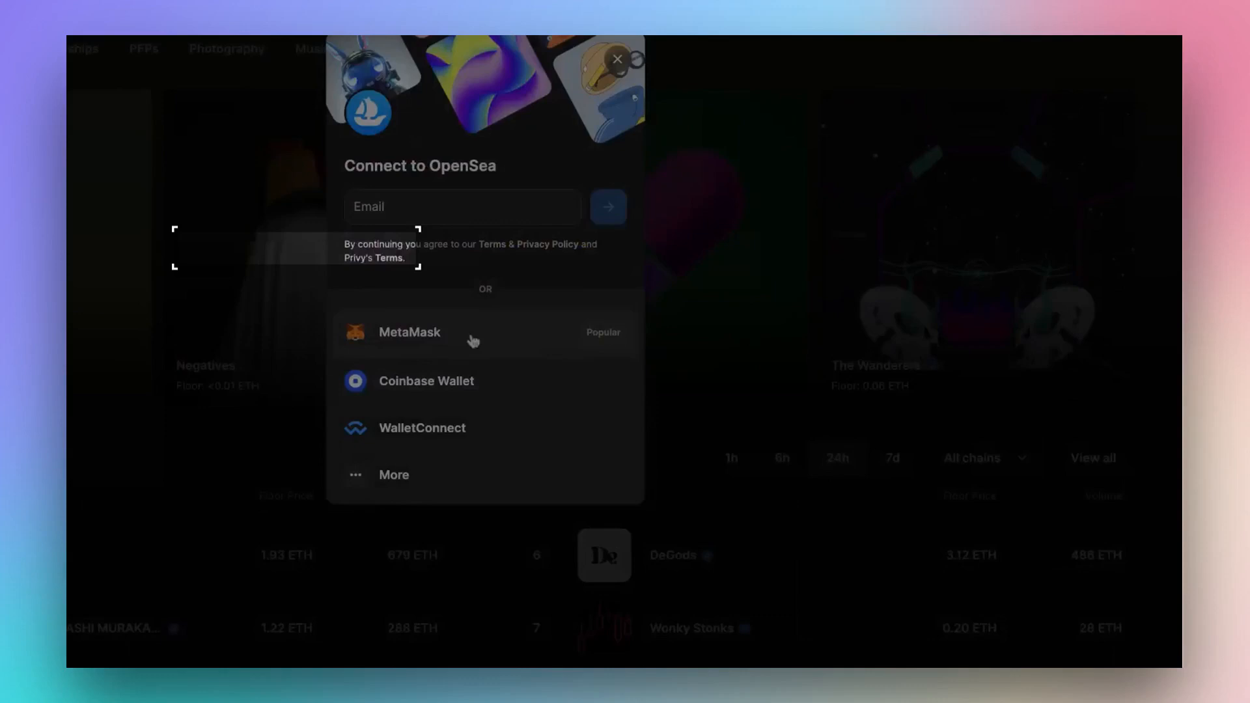
# Connect to OpenSea with the MetaMask wallet.
pyautogui.click(474, 341)
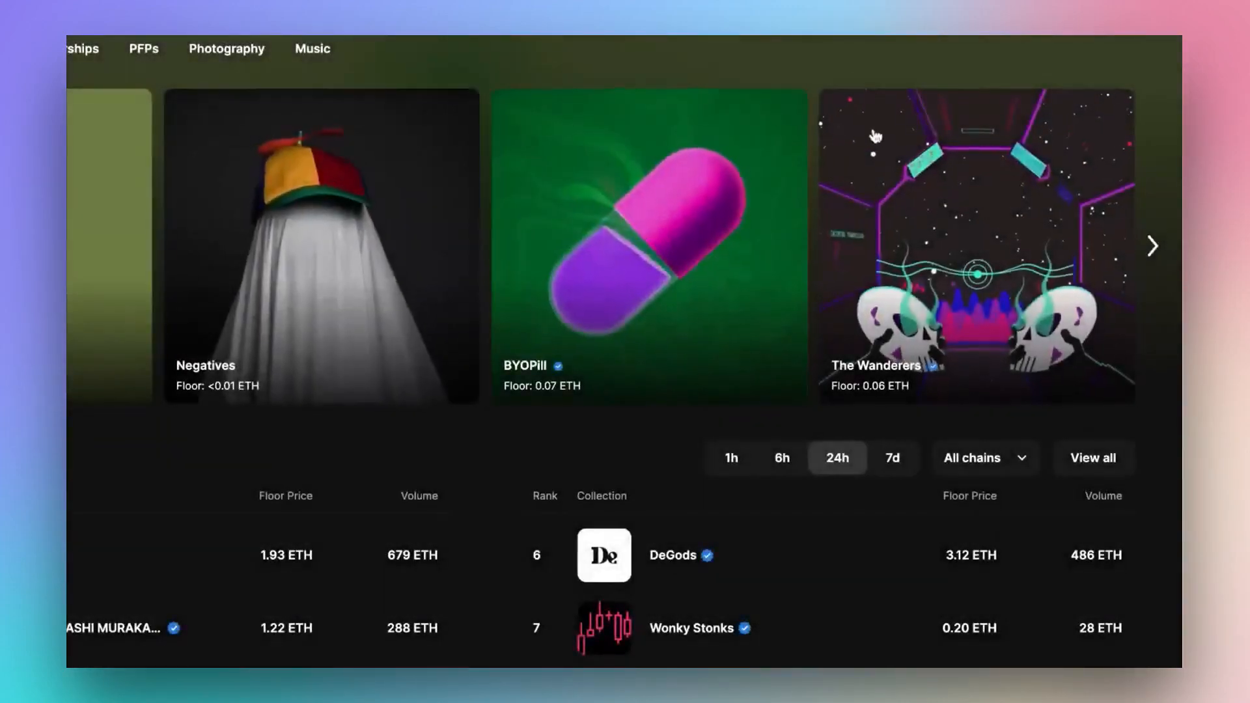
# Open the OpenSea profile and browse its hidden items to check the Aconomy collection NFTs.
pyautogui.moveTo(1065, 37)
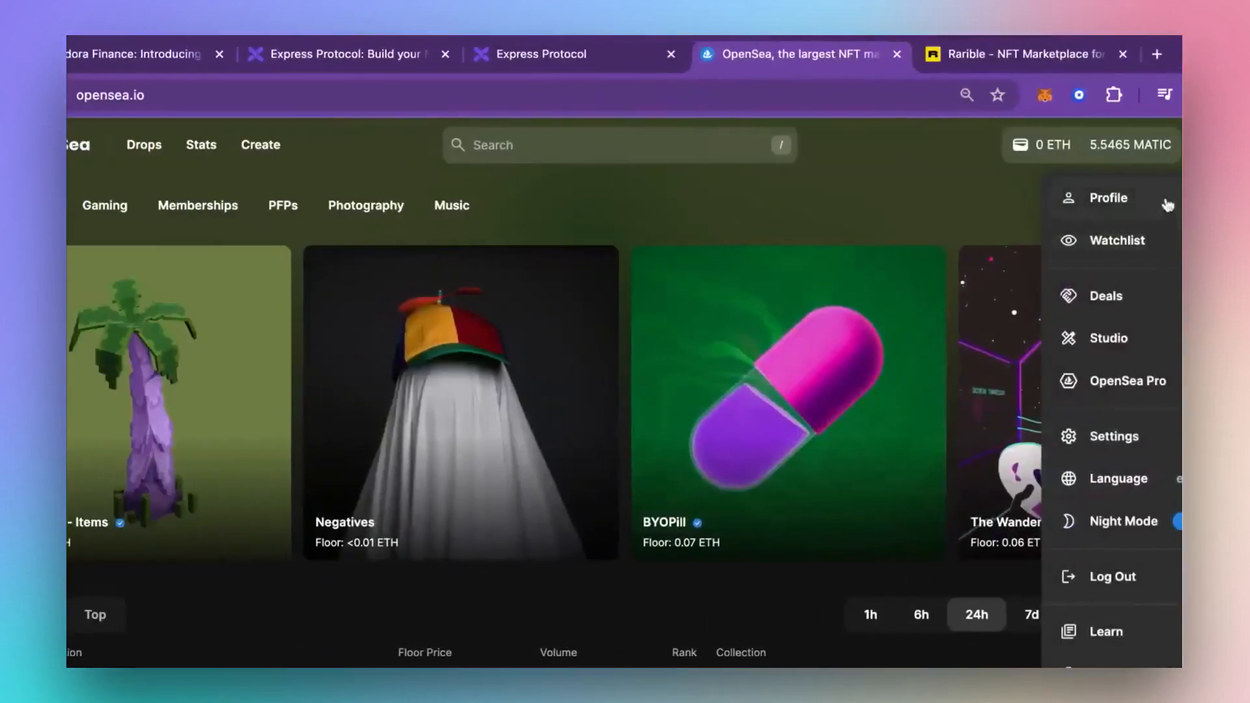
pyautogui.click(1177, 240)
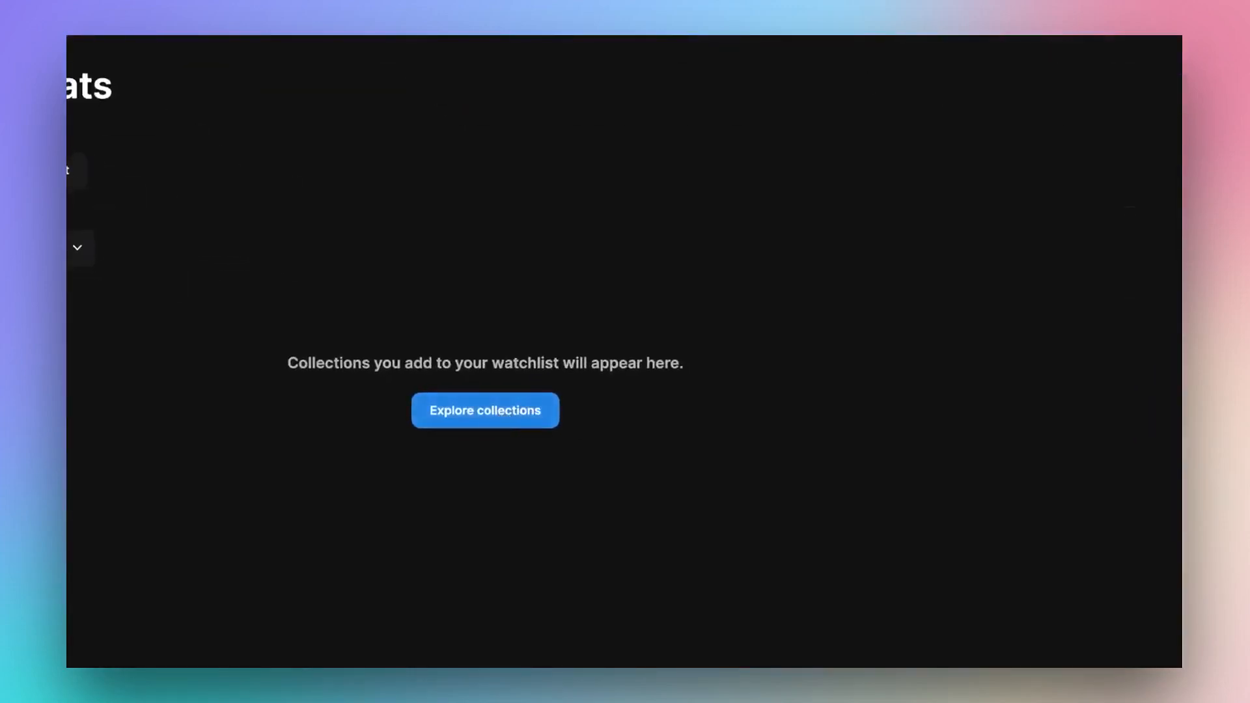
pyautogui.moveTo(1061, 36)
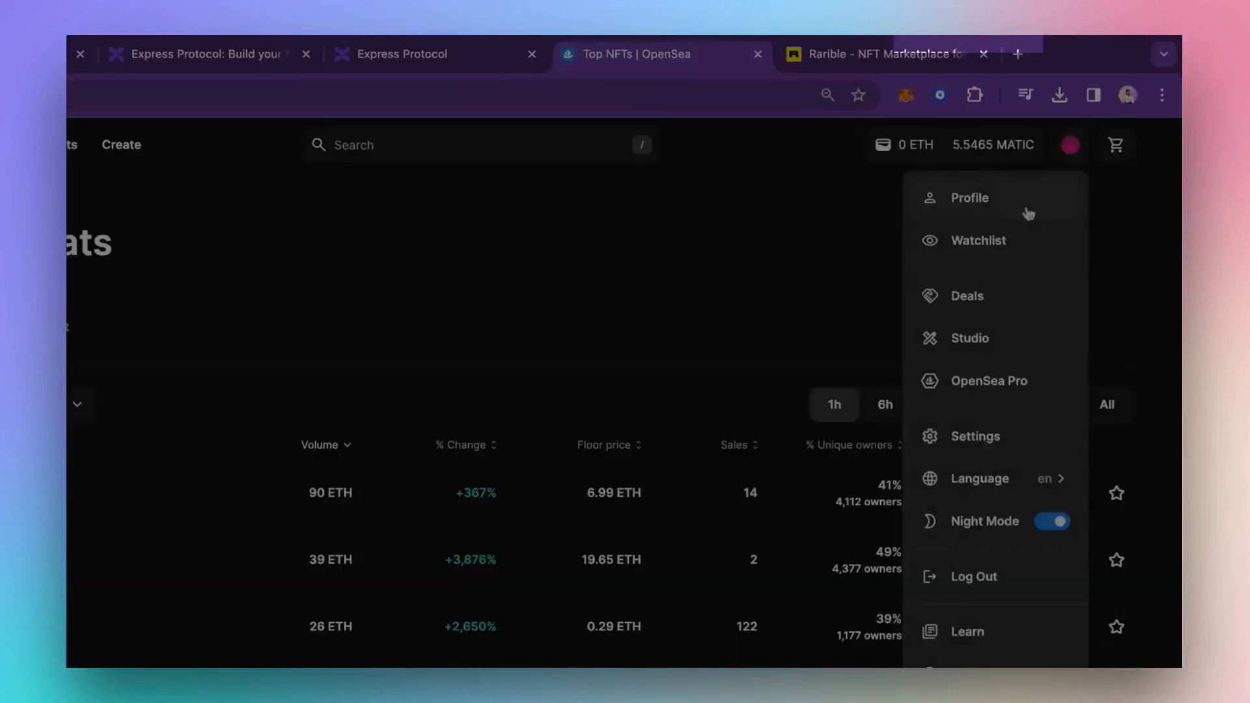
pyautogui.click(1027, 209)
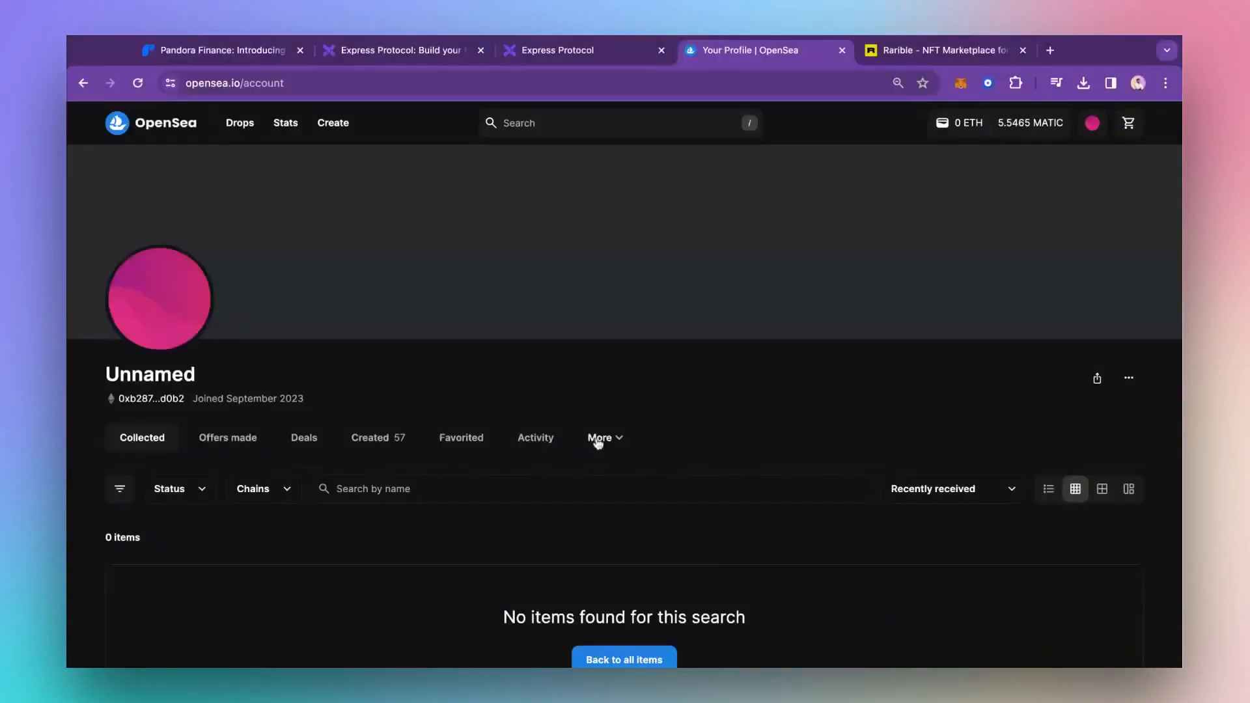
pyautogui.click(598, 439)
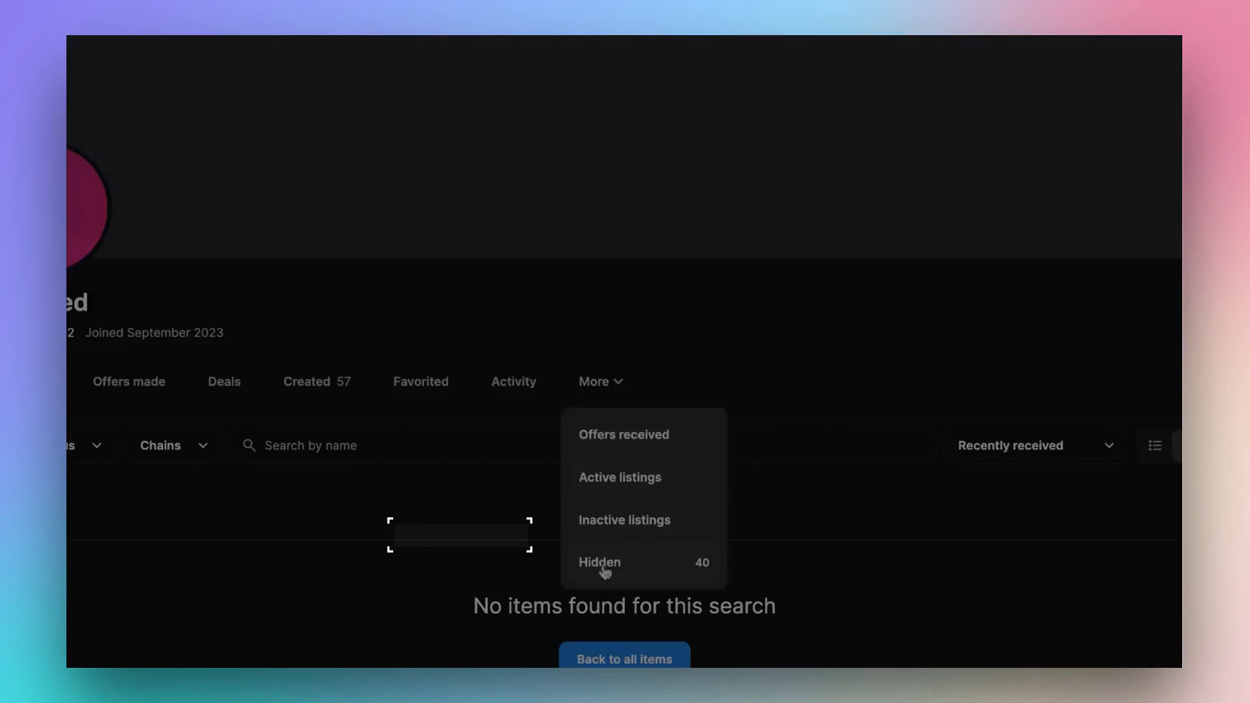
pyautogui.click(604, 565)
pyautogui.scroll(-5, 703, 508)
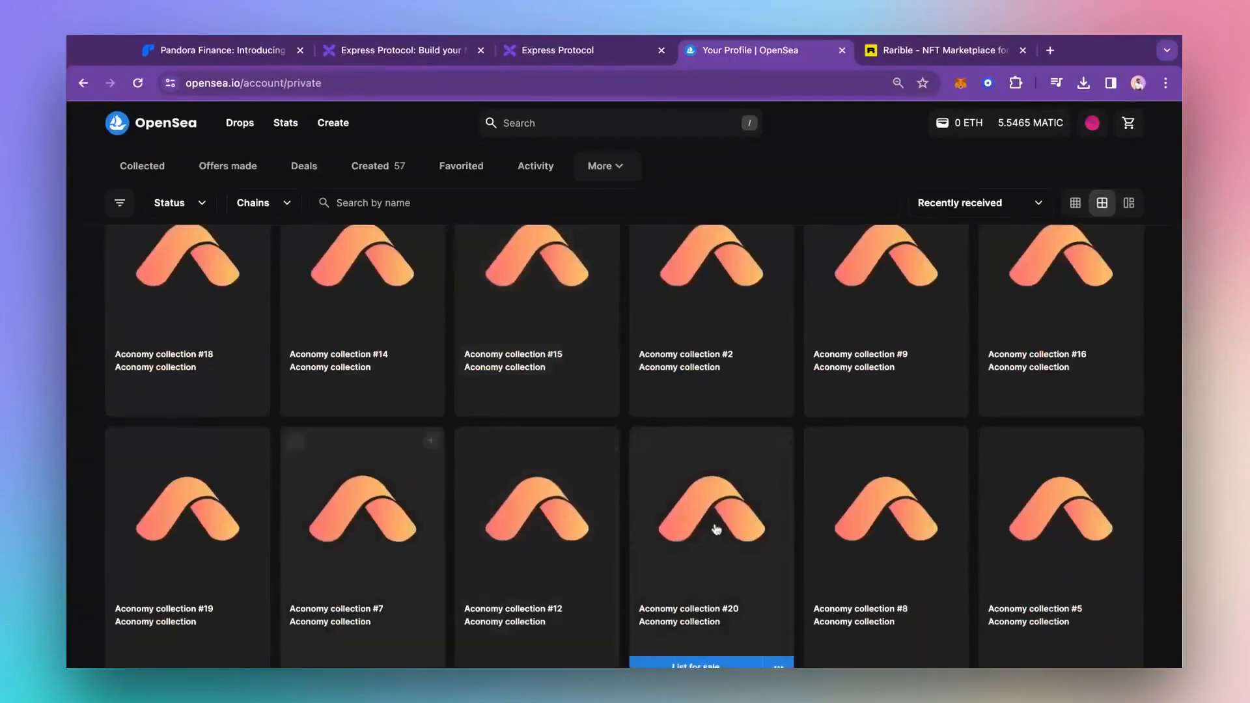
# Switch to Rarible and browse the connected wallet's owned NFTs to check the Aconomy collection there.
pyautogui.click(937, 50)
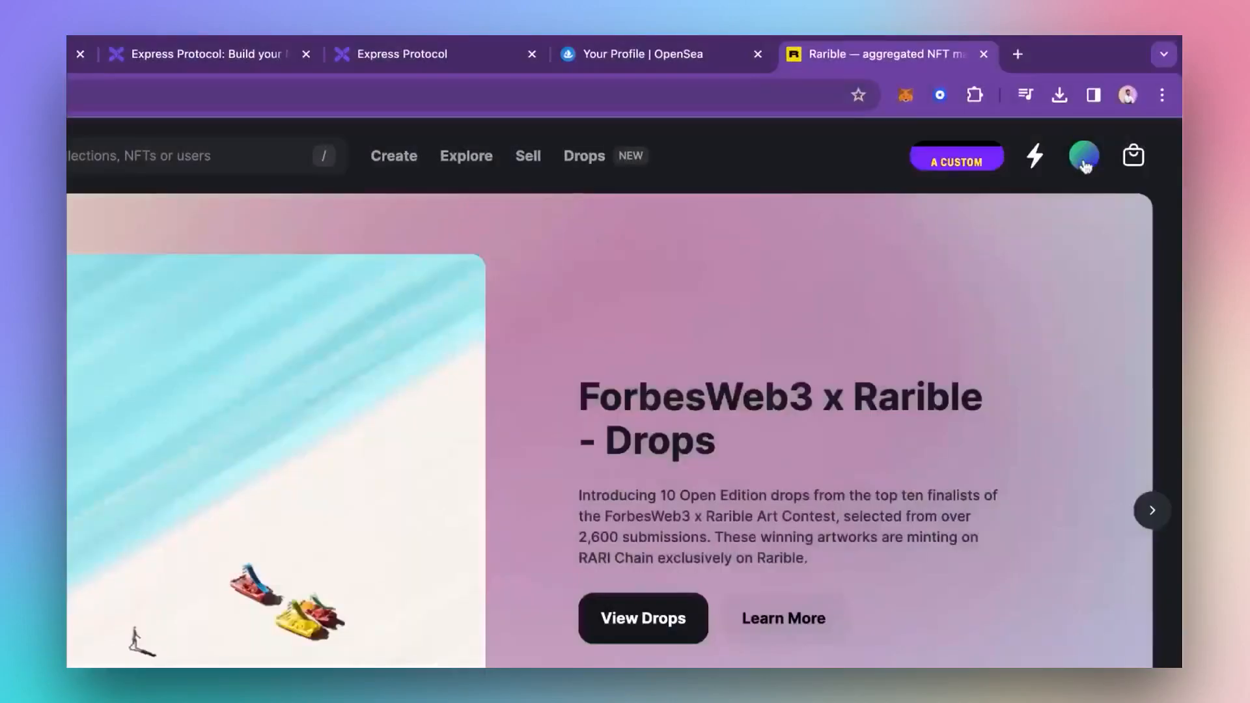
pyautogui.click(1084, 161)
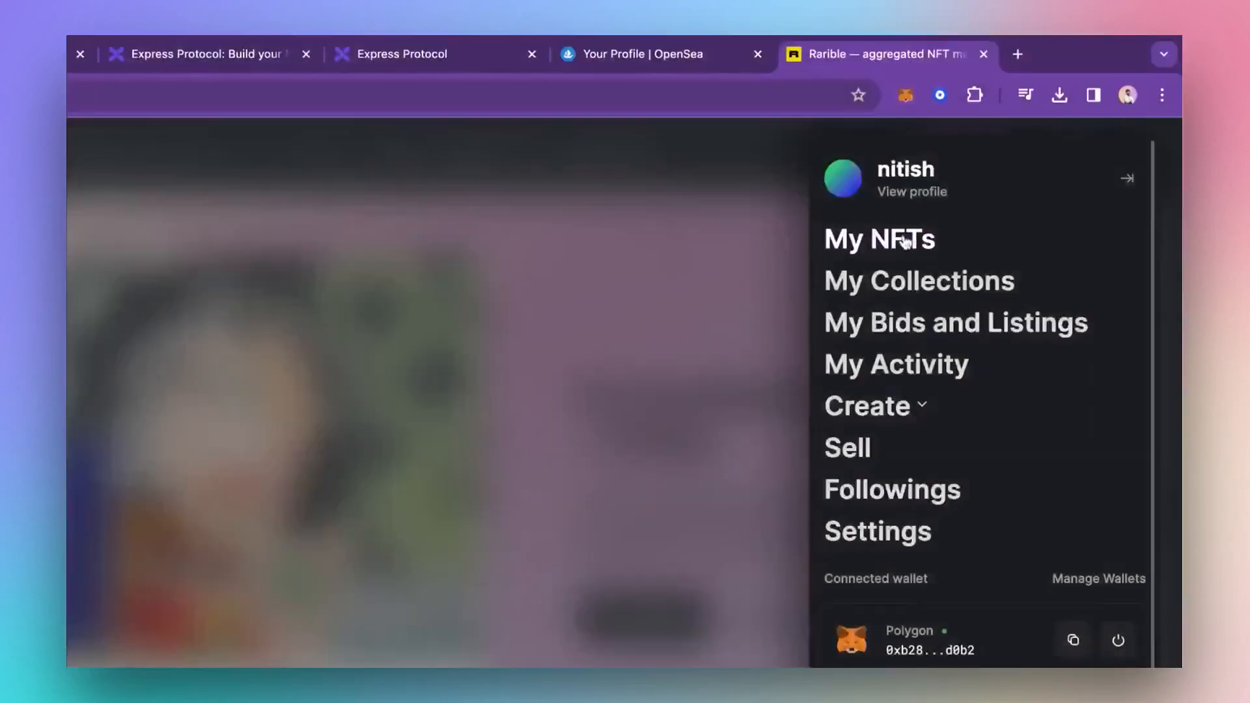
pyautogui.click(922, 242)
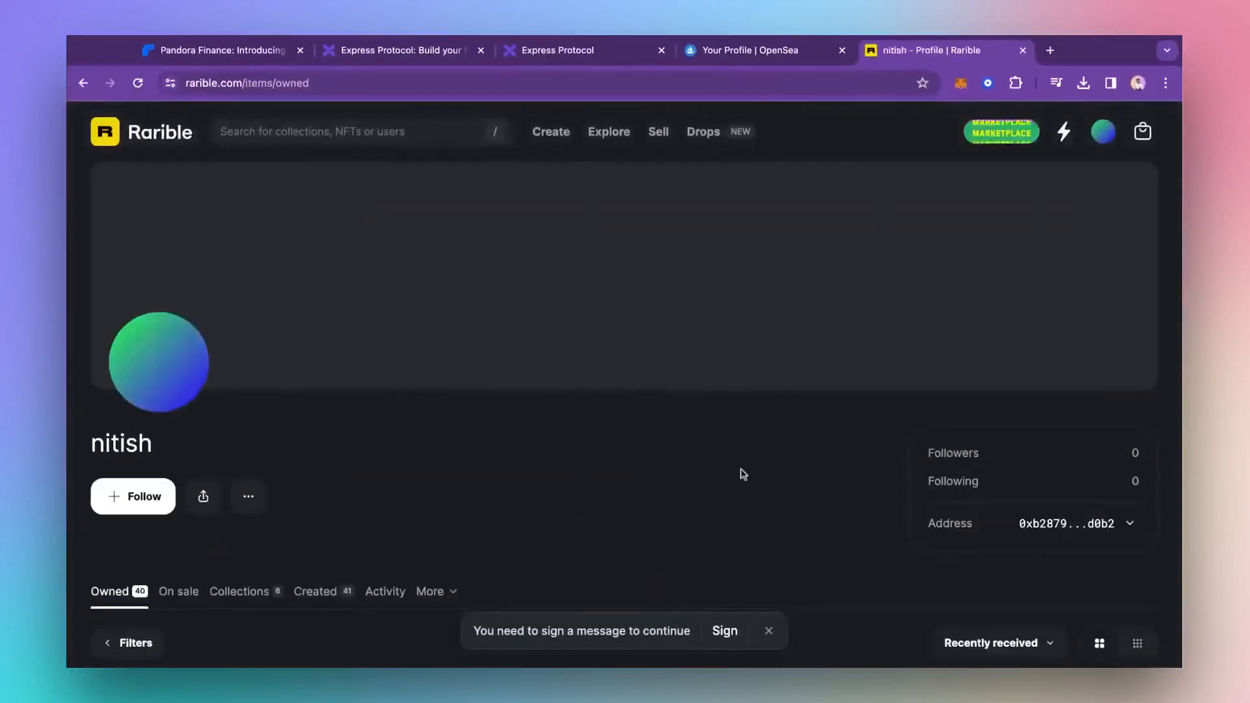
pyautogui.scroll(-2, 469, 364)
pyautogui.scroll(3, 469, 363)
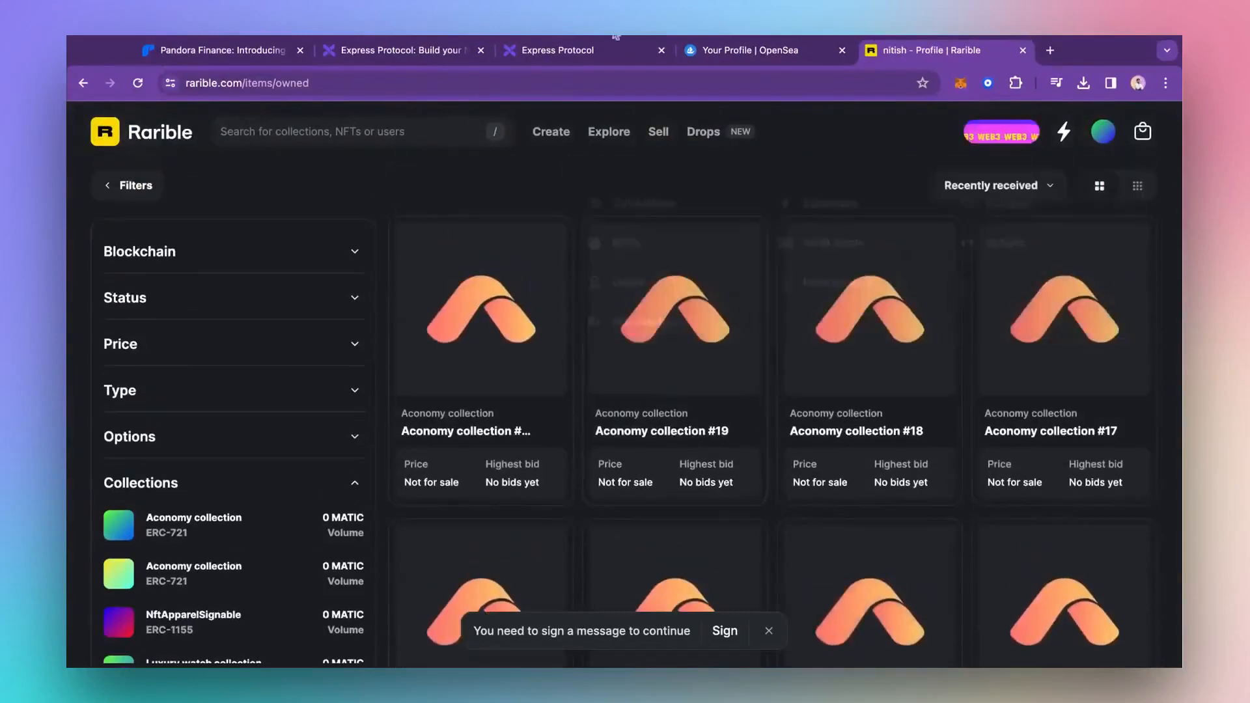
# Return to Express Protocol and fill the Transfer NFT form with the collection address from Transfer Tokens and the receiver's wallet address.
pyautogui.click(580, 51)
pyautogui.scroll(-5, 576, 477)
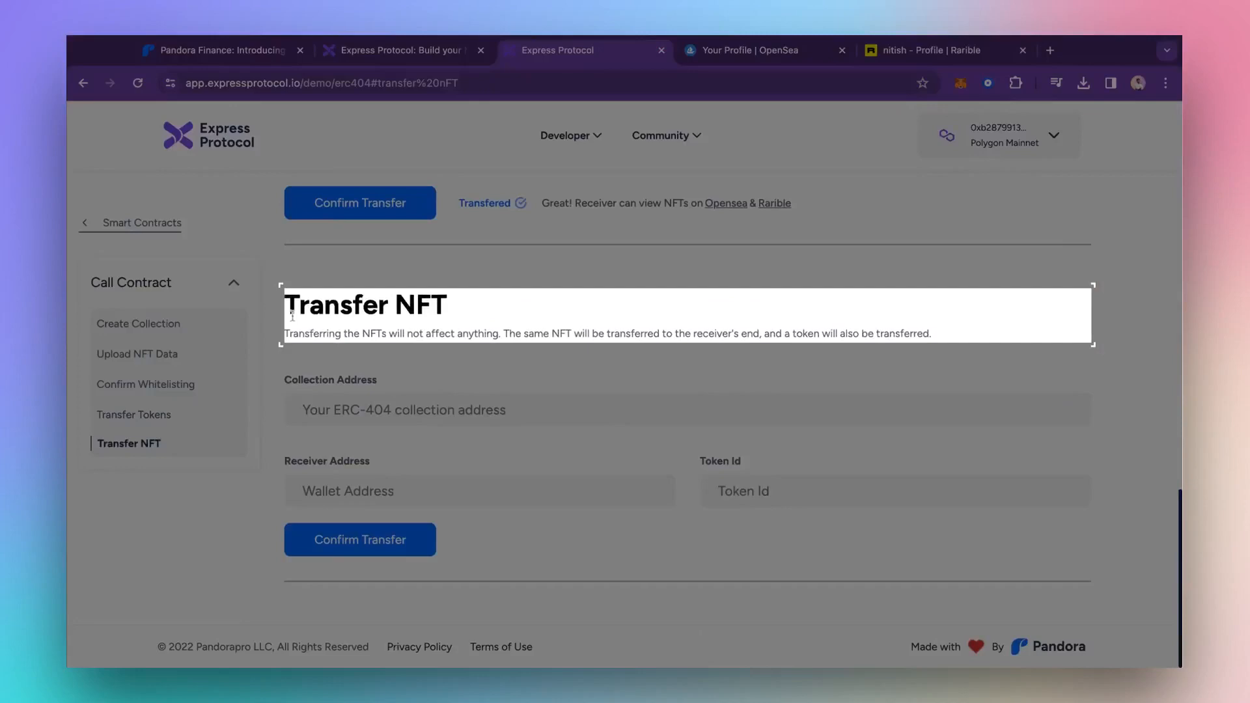
pyautogui.tripleClick(293, 315)
pyautogui.scroll(3, 447, 379)
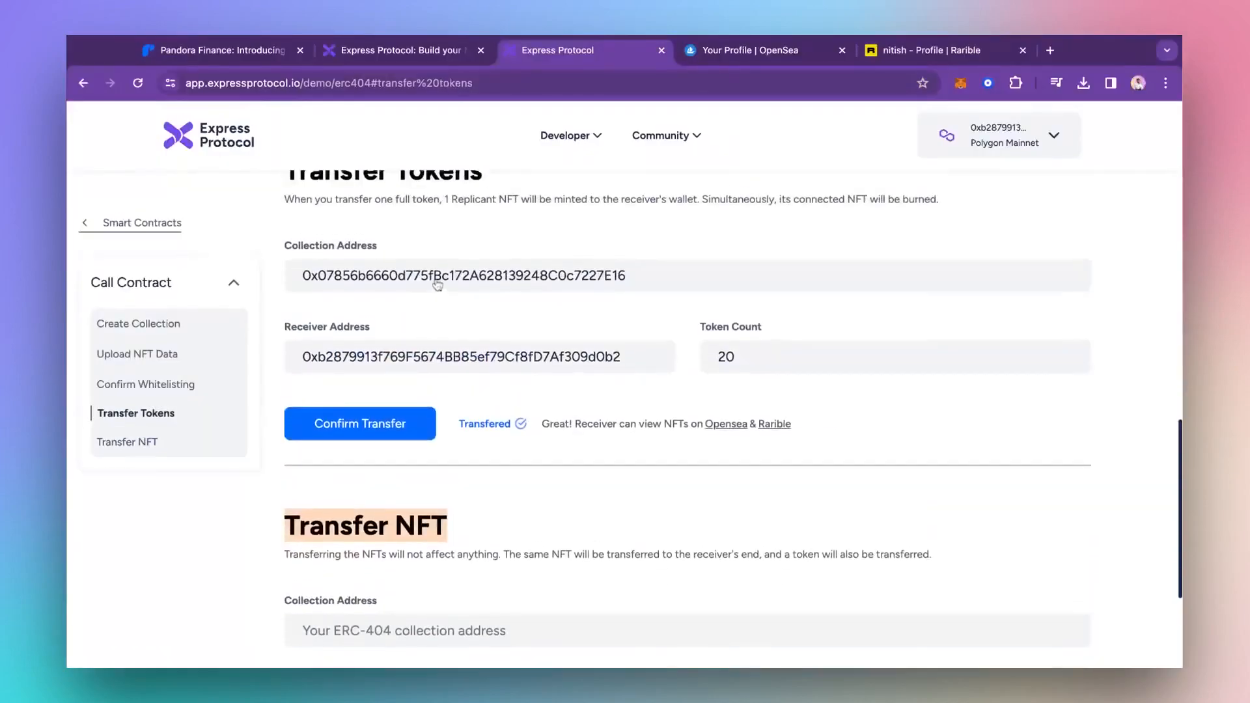
pyautogui.tripleClick(437, 284)
pyautogui.hotkey('ctrl', 'c')
pyautogui.scroll(-3, 494, 447)
pyautogui.click(578, 410)
pyautogui.hotkey('ctrl', 'v')
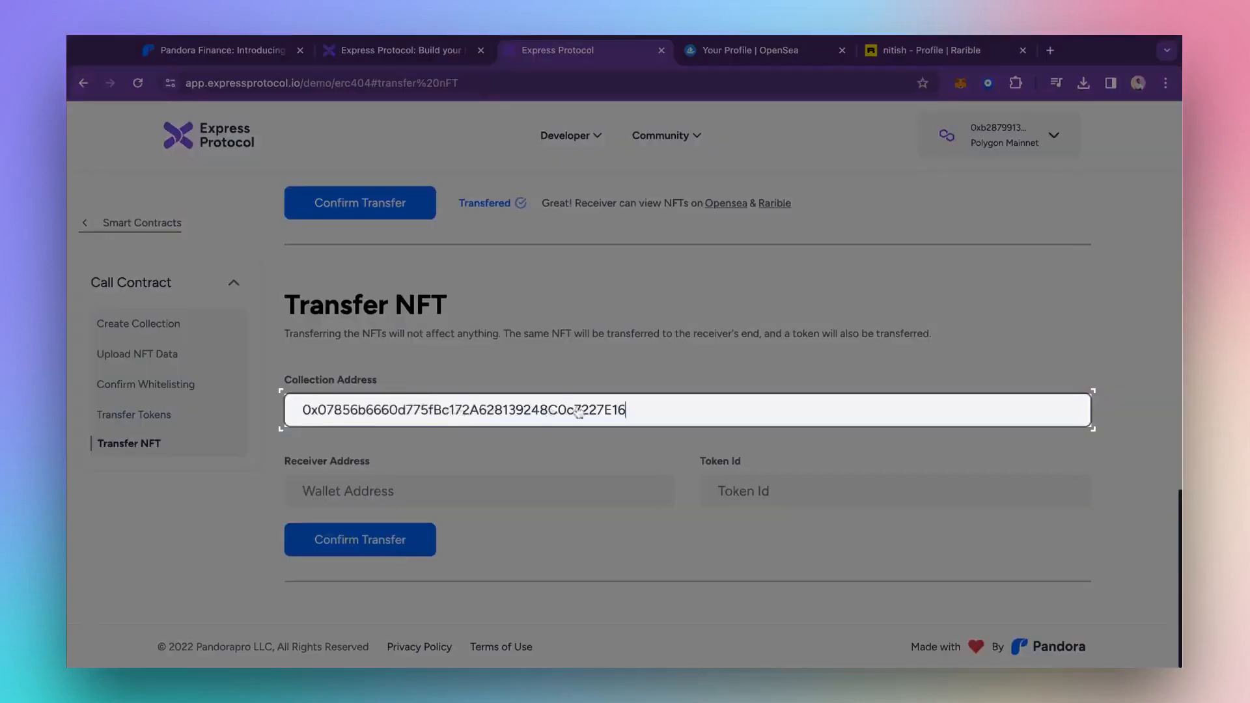
pyautogui.click(443, 491)
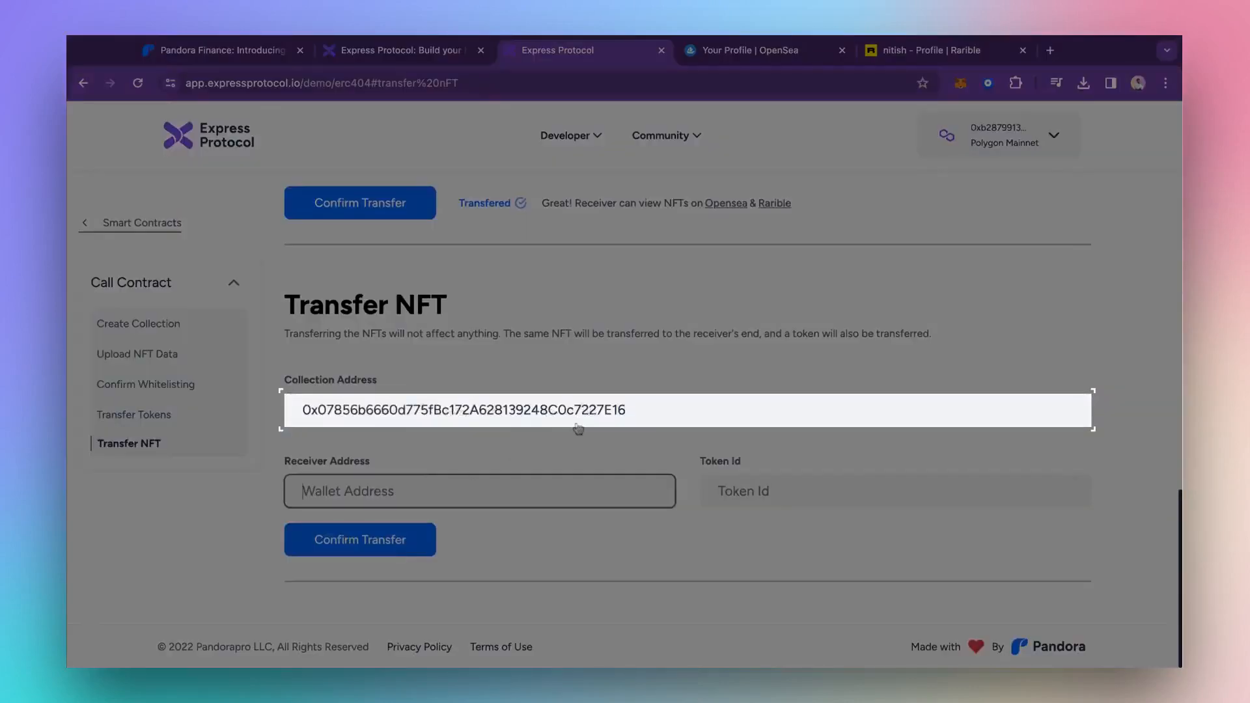
pyautogui.hotkey('ctrl', 'v')
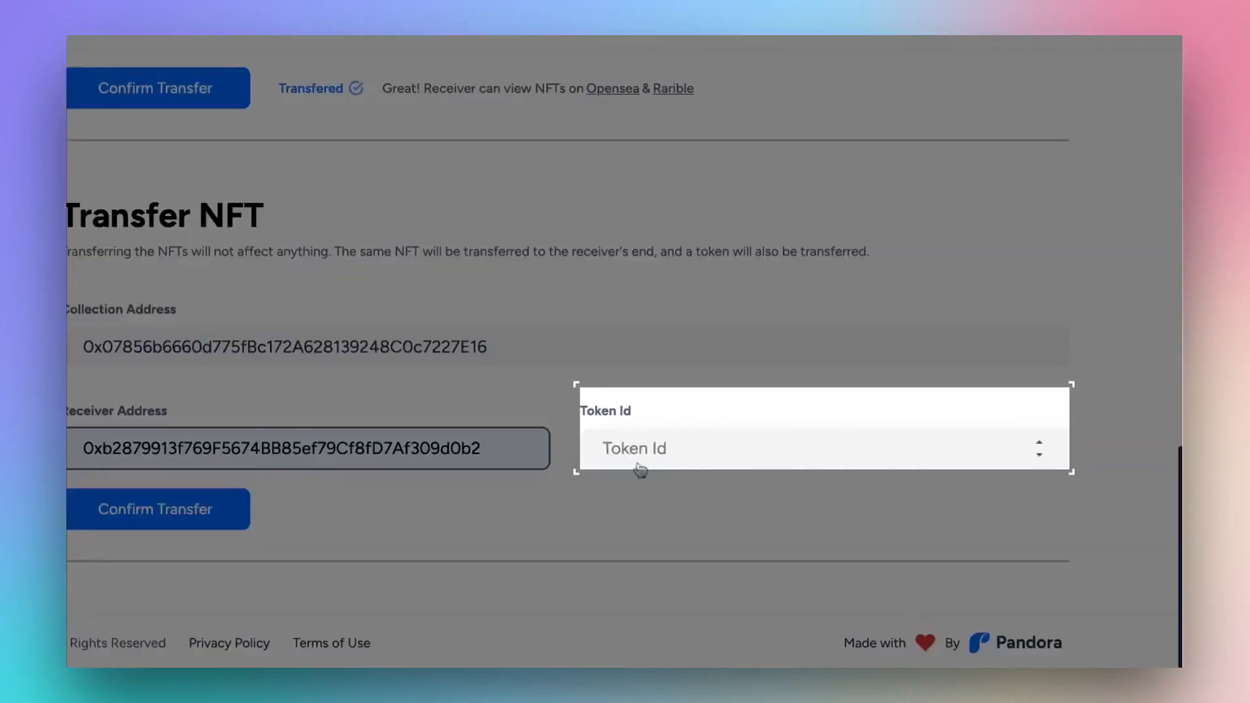
pyautogui.click(640, 466)
pyautogui.write('2')
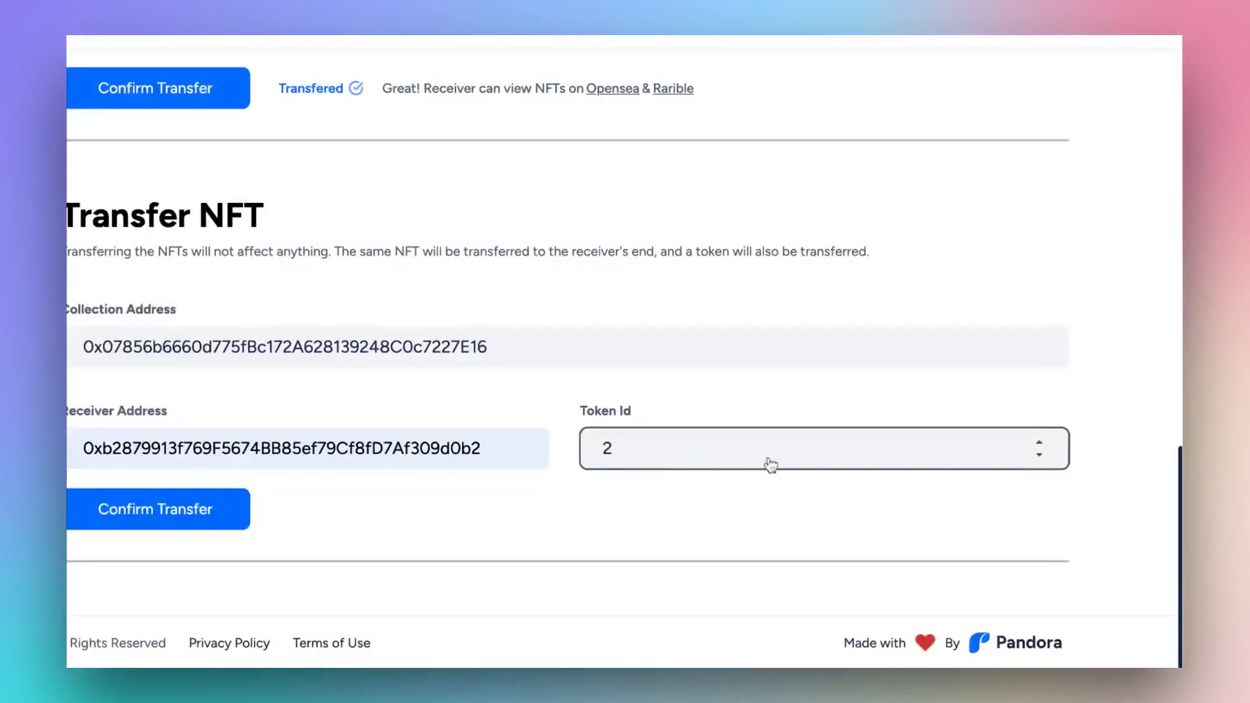
pyautogui.press('BackSpace')
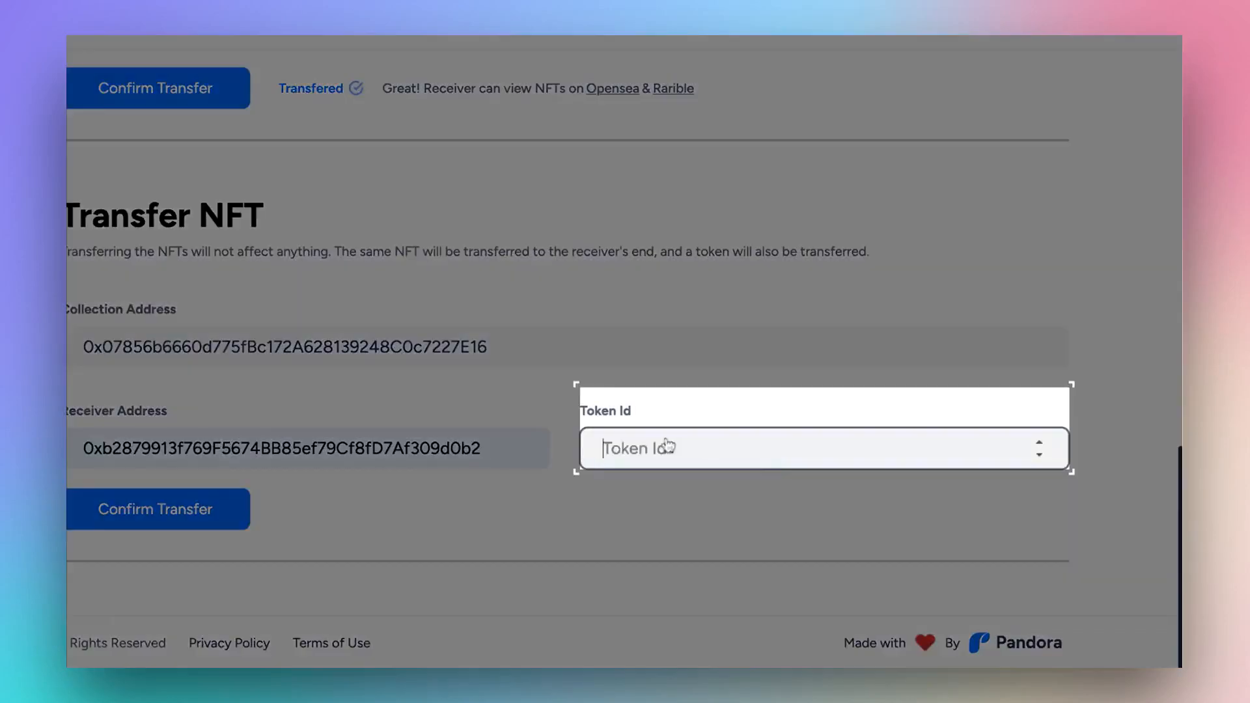